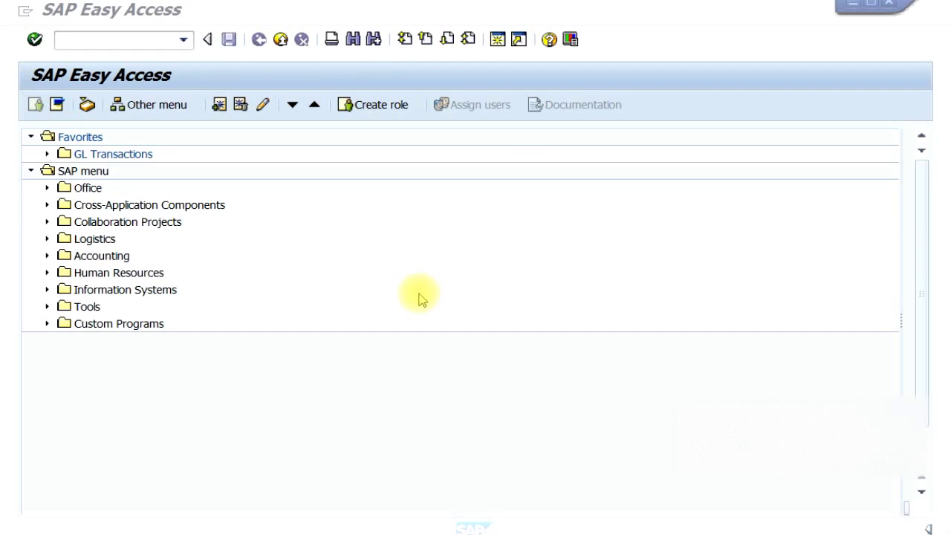
- Navigate Accounting > Financial Accounting > Banks > Master Data > Bank Master Record and start FI01 Create
click(47, 255)
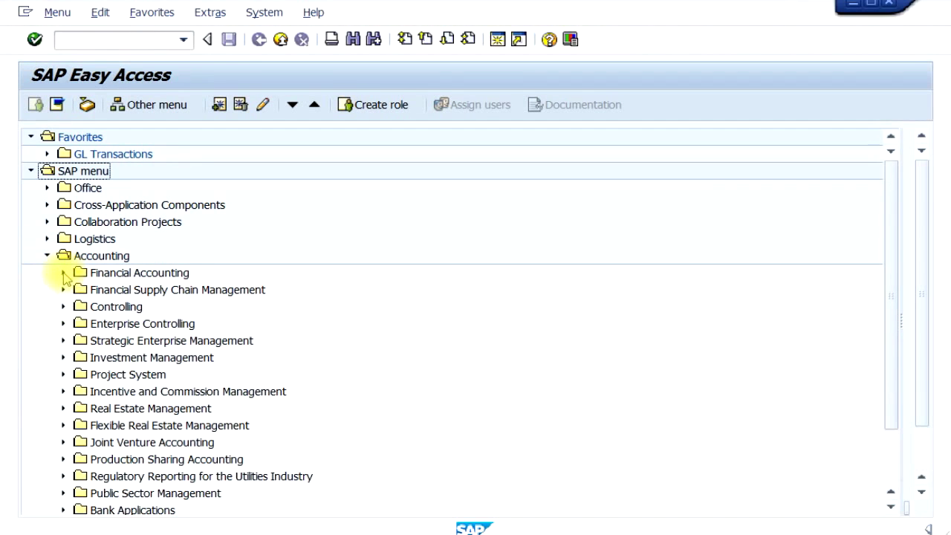
click(63, 272)
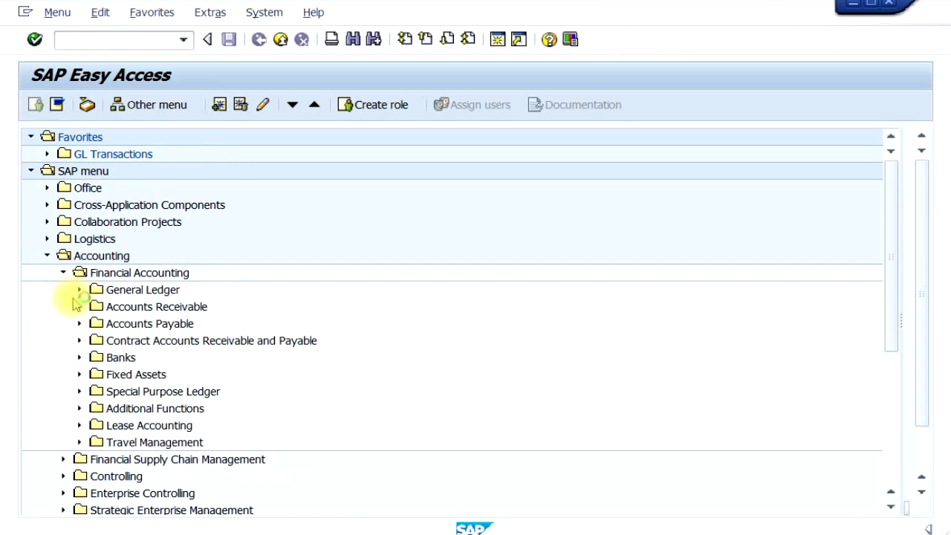
click(80, 358)
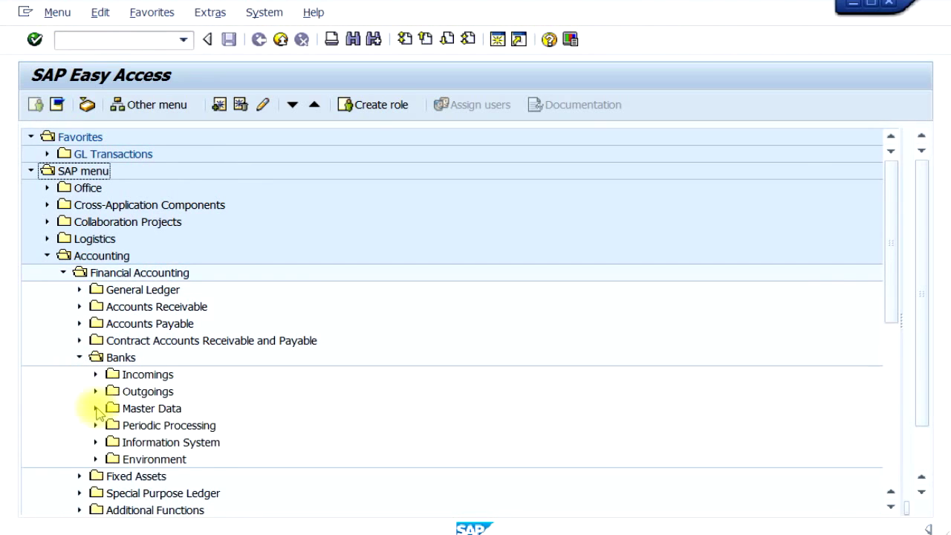
click(95, 408)
click(113, 426)
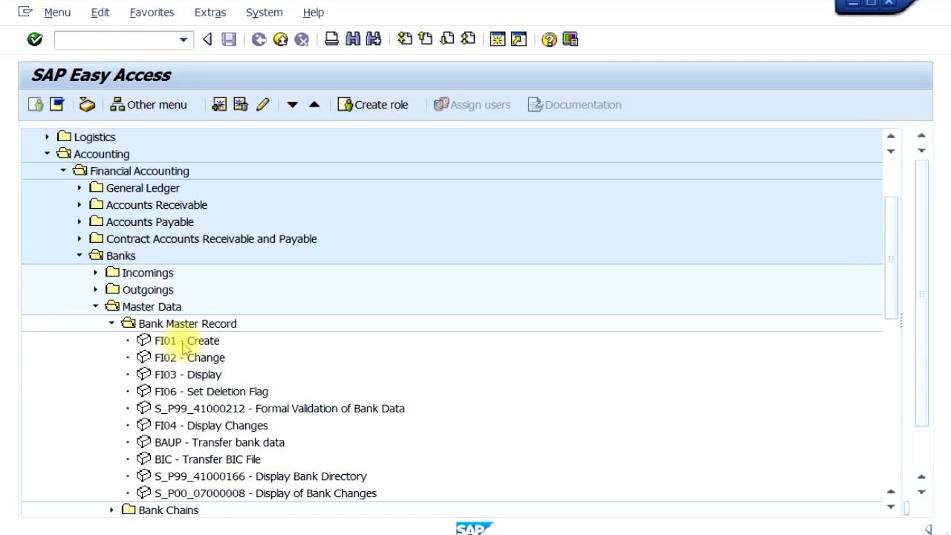
double_click(199, 342)
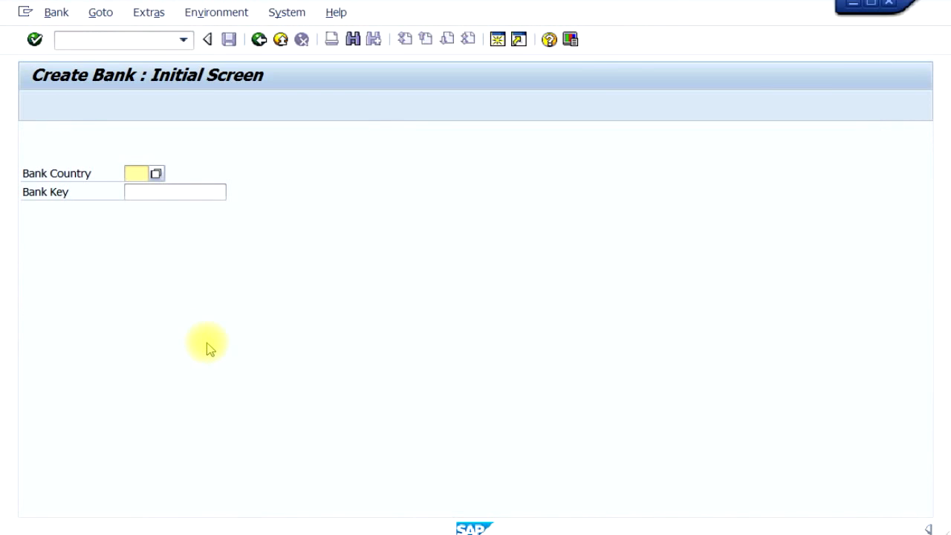
- Fill in the Bank Country, trying AU and SG and browsing the country list
text(AU)
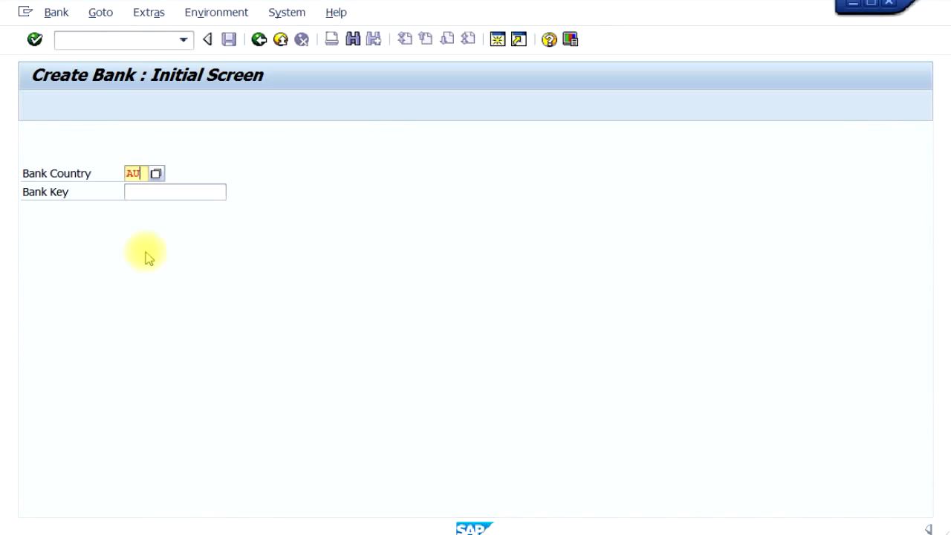
drag(138, 173, 117, 175)
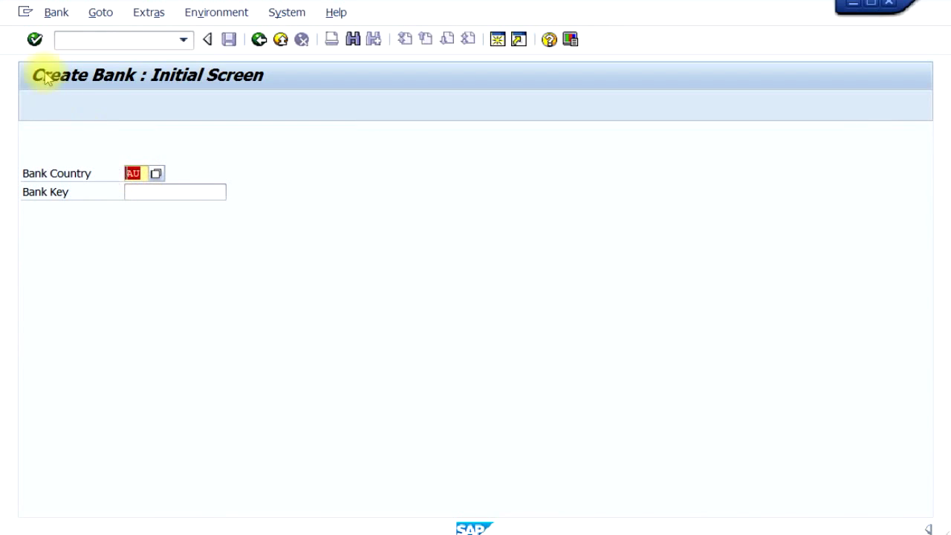
text(SG)
click(156, 174)
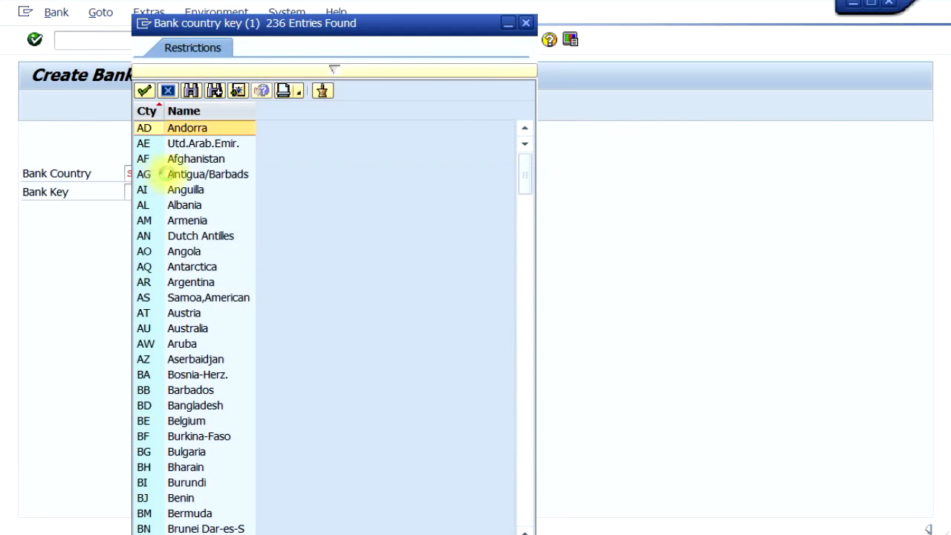
click(523, 23)
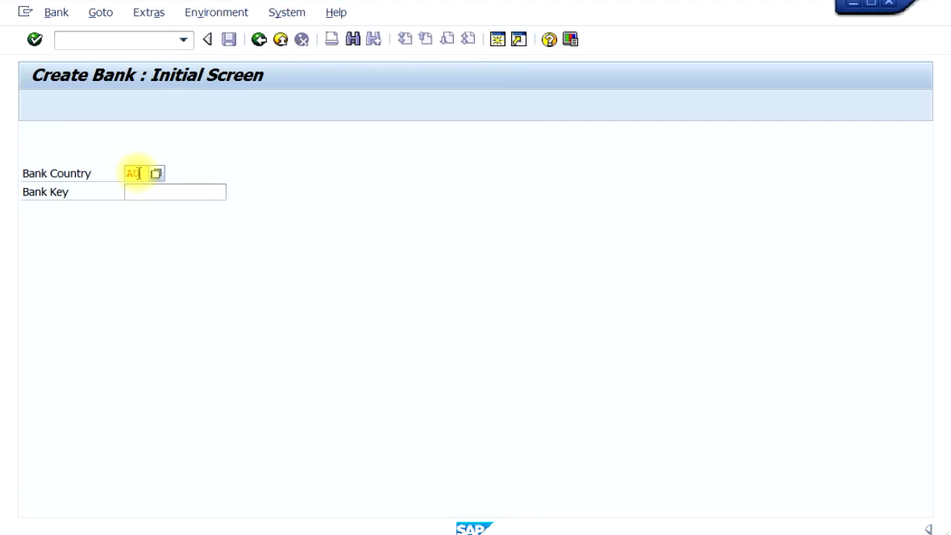
key(Tab)
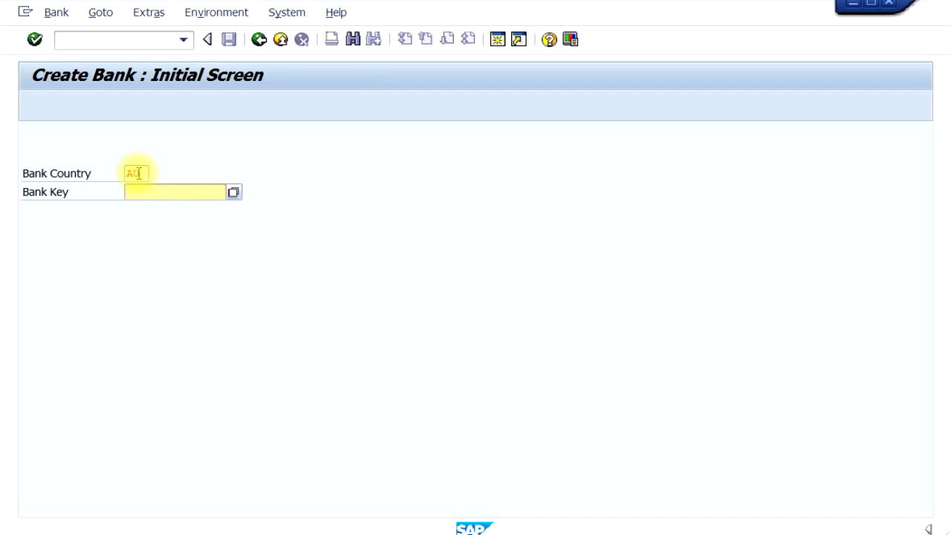
- Submit bank key 012-123, then select its last digit once it is rejected as existing
text(012-)
text(123)
key(Return)
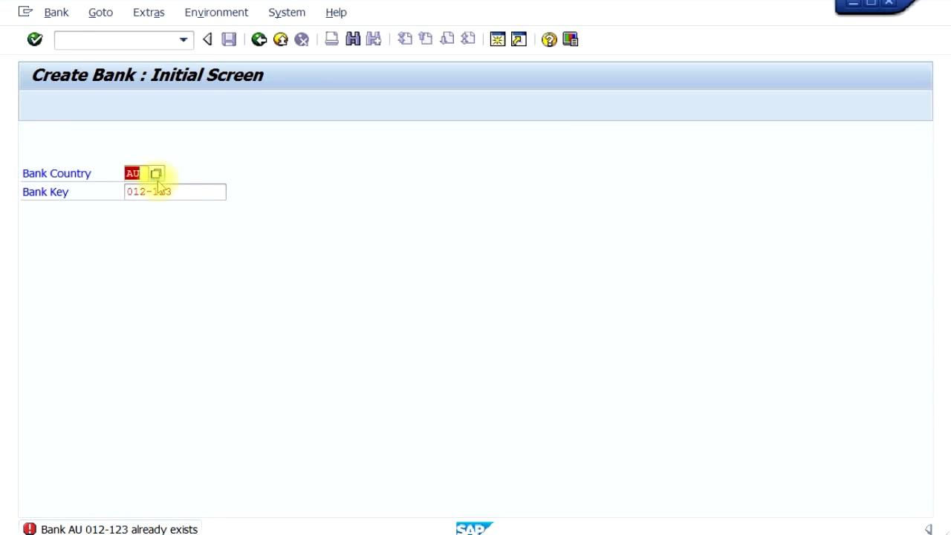
click(174, 193)
drag(174, 192, 168, 191)
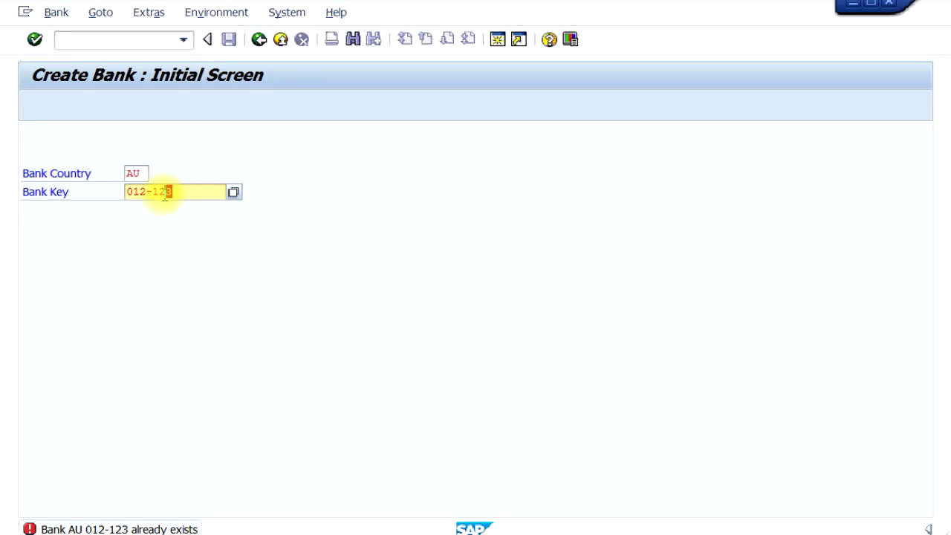
- Change the key to 012-120 and name the bank 'ANZ Banking Group - Sydney Branch'
text(0)
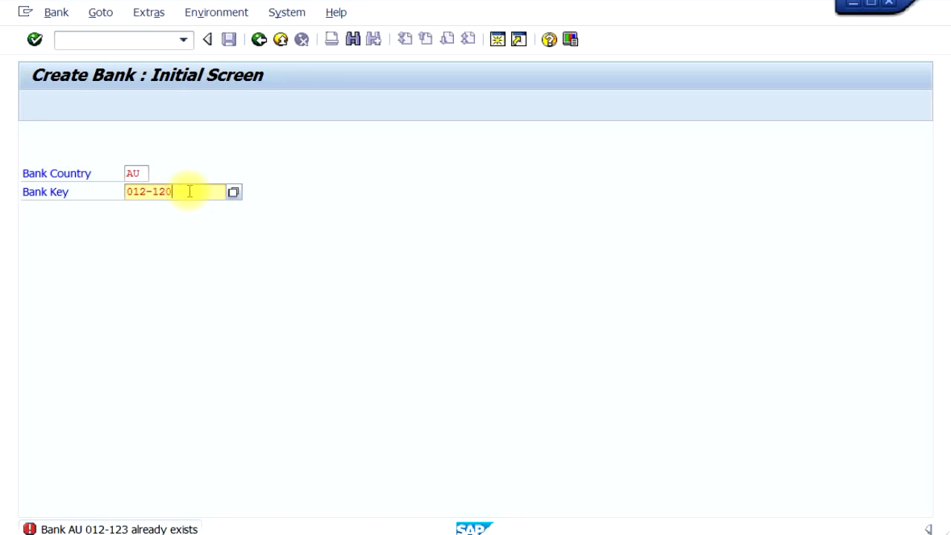
key(Return)
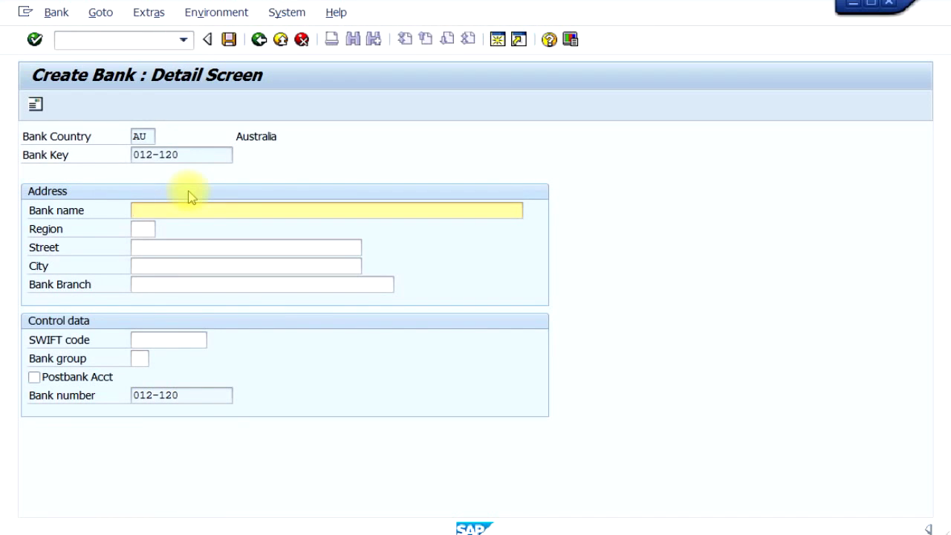
text(ANZ )
text(Ba)
text(nking GH)
key(BackSpace)
text(ou)
text(p - )
text(Sydney Br)
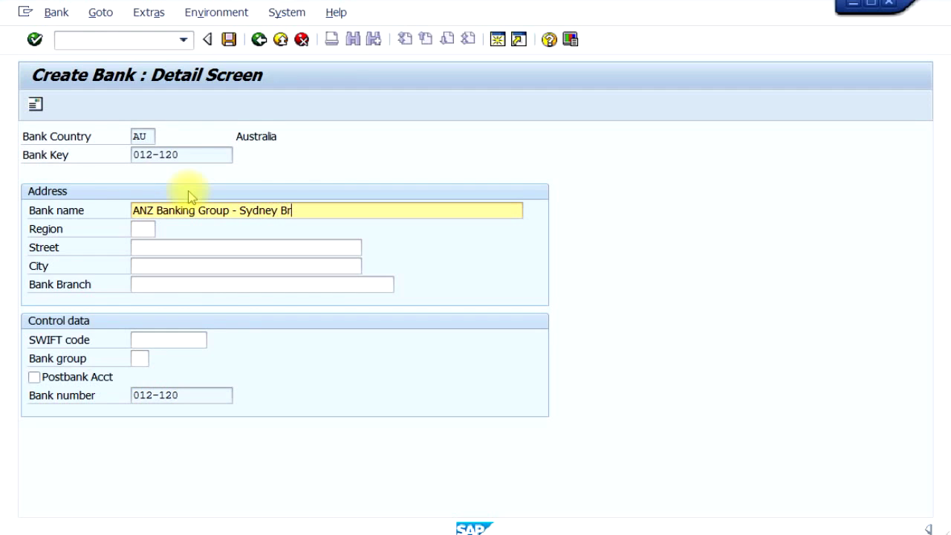
text(anch)
- Set region New South Wales, street 123 Queens Street, city Sydney, branch Quaen Street Branch
click(142, 229)
click(163, 230)
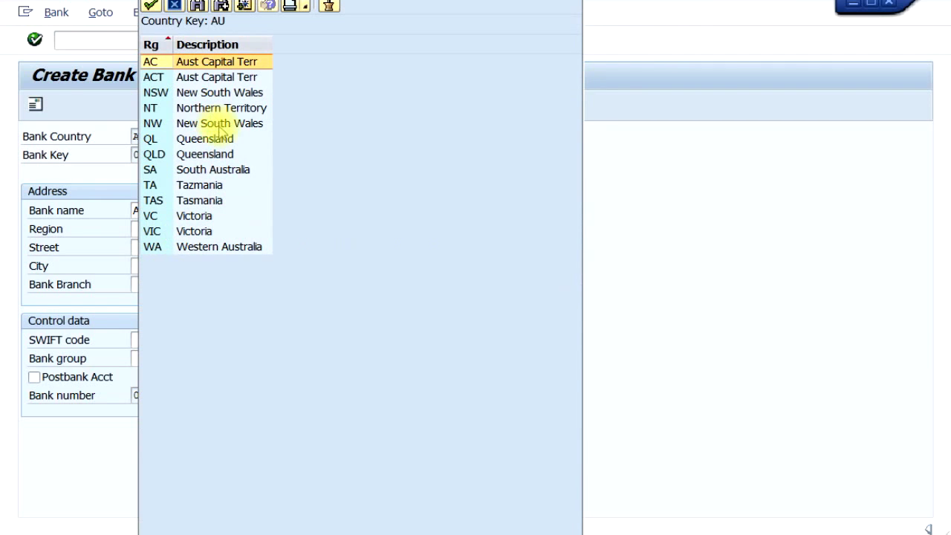
double_click(217, 123)
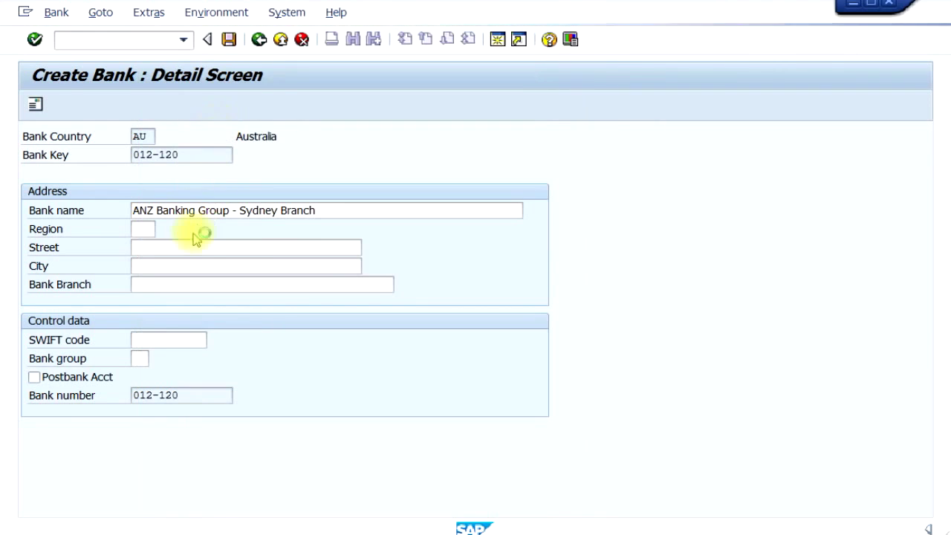
click(181, 248)
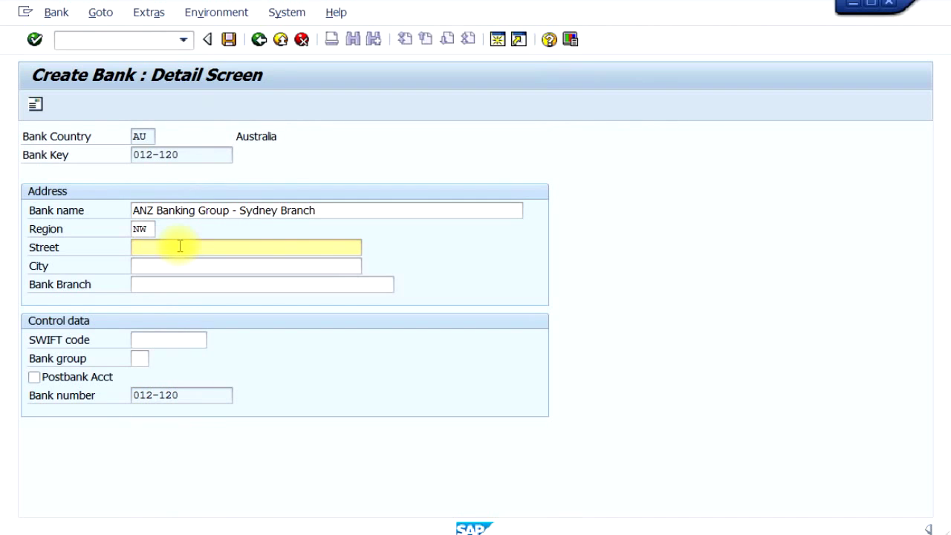
text(123 Q)
text(ueens Stre)
text(et)
key(Tab)
text(Syd)
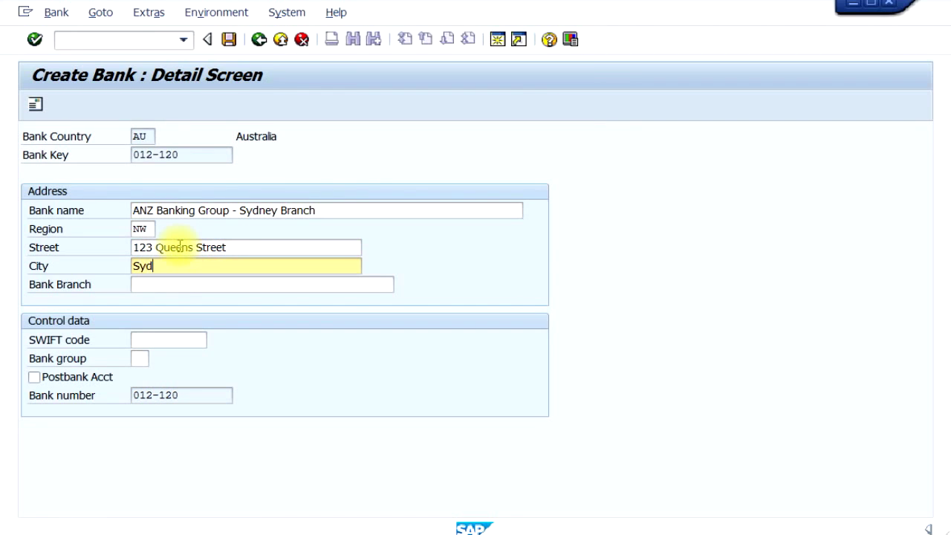
text(ney)
key(Tab)
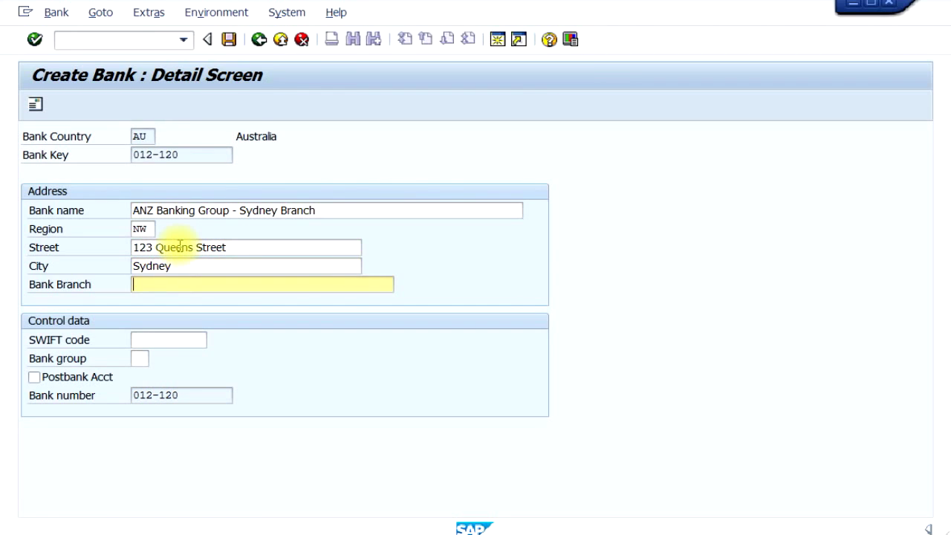
text(Quae)
text(n Stre)
text(et Bran)
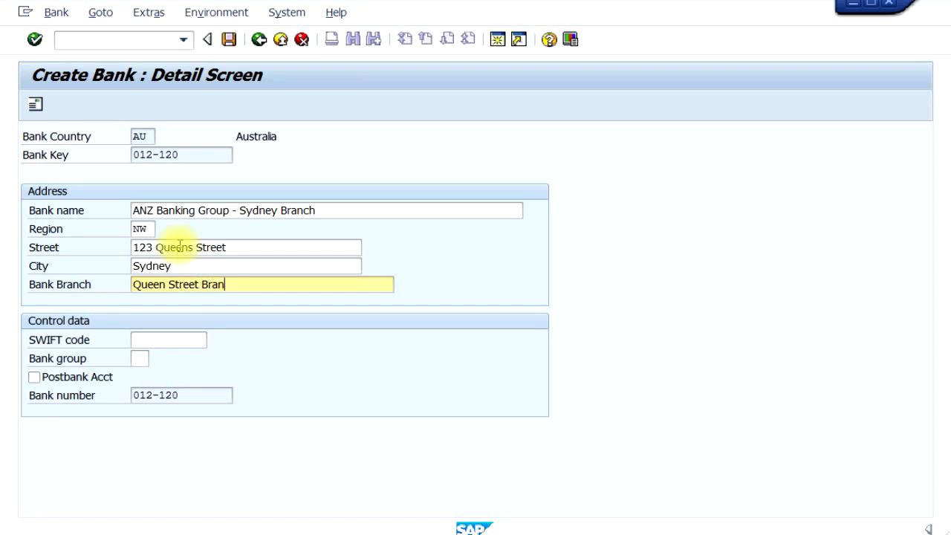
text(ch)
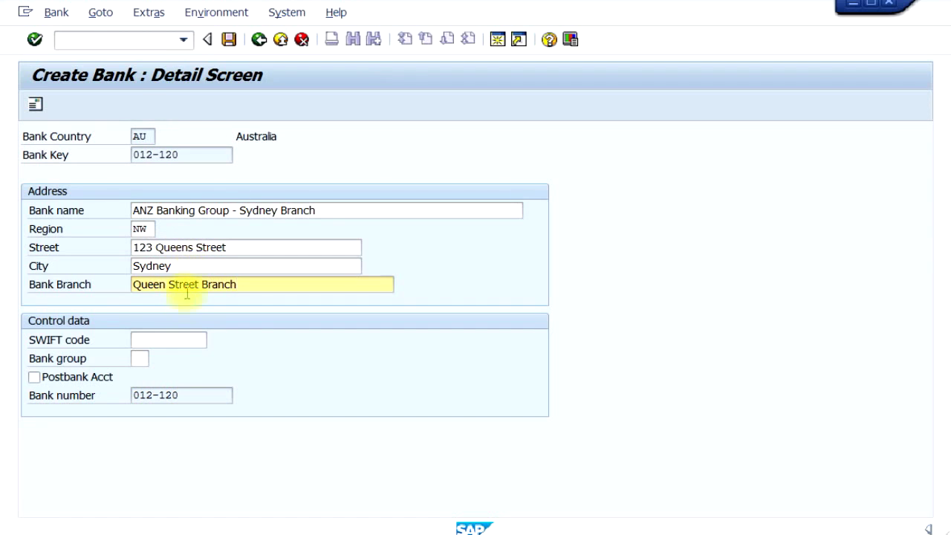
- Enter SWIFT code ANZBAU22 and save the bank master
click(181, 339)
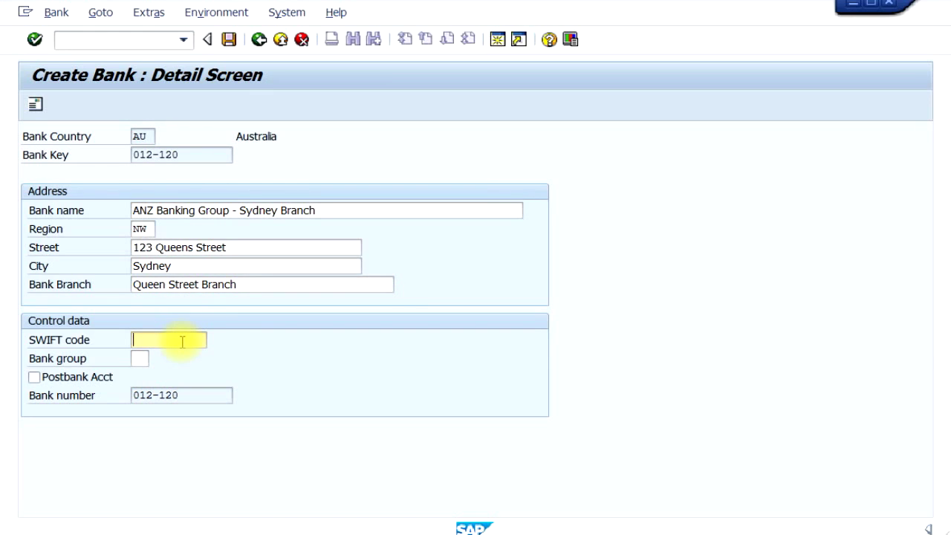
text(ANZBAU22)
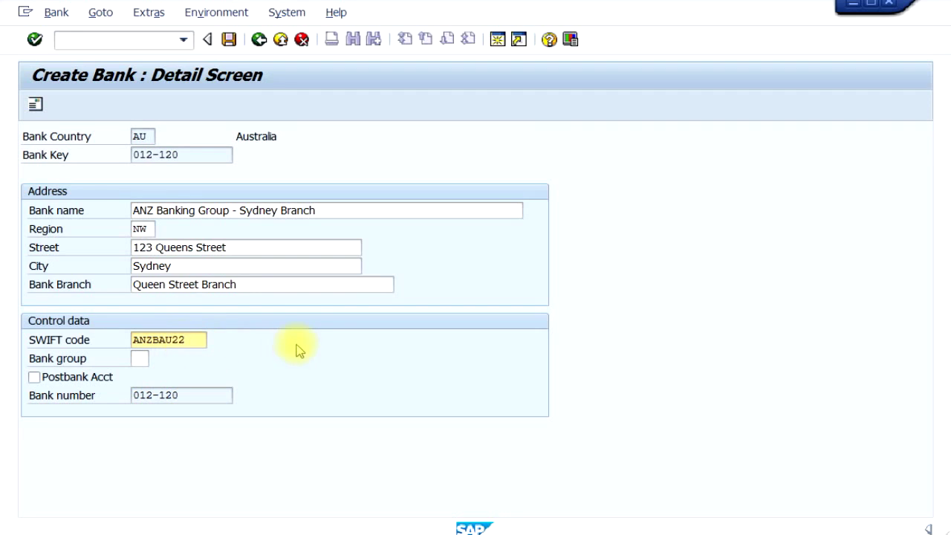
click(235, 43)
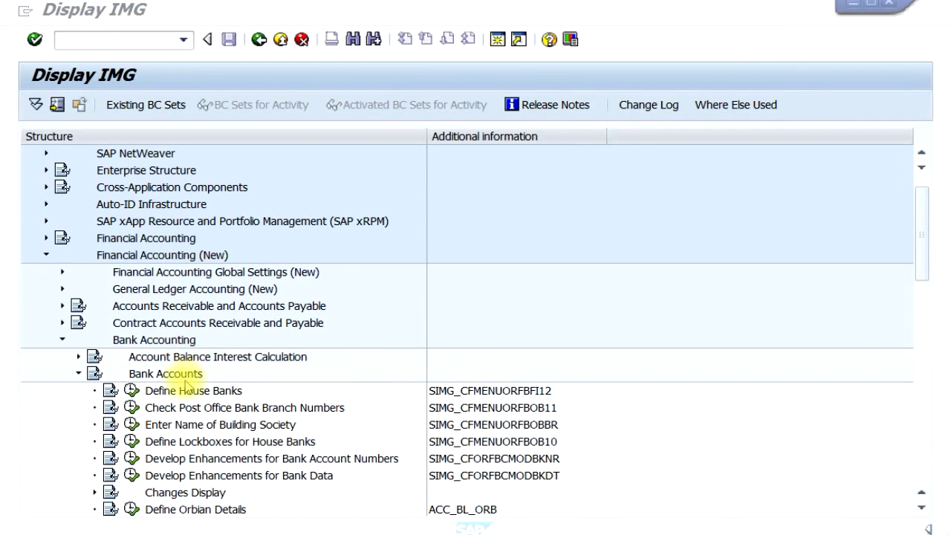
- Execute the Define House Banks activity under Bank Accounting > Bank Accounts
click(132, 392)
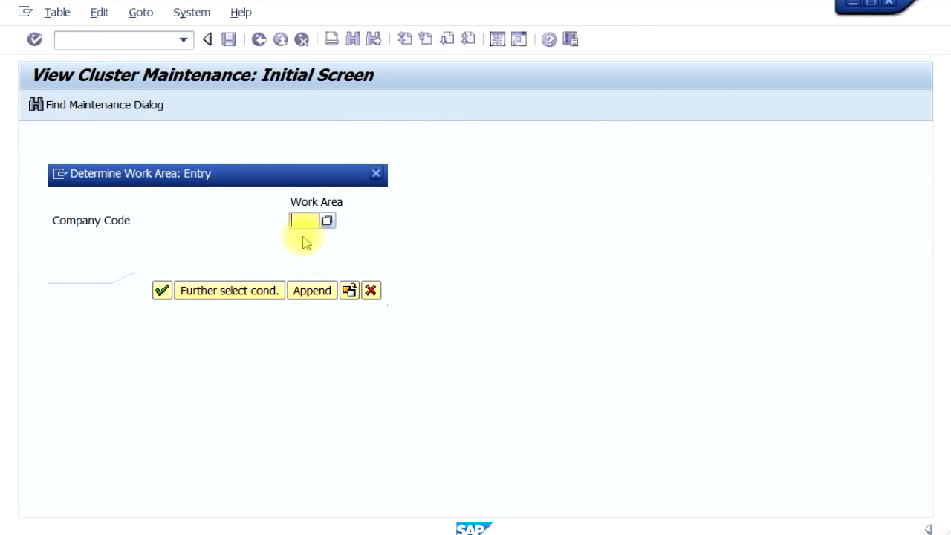
- Enter work area company code Z123 and continue
text(z)
text(123)
click(162, 290)
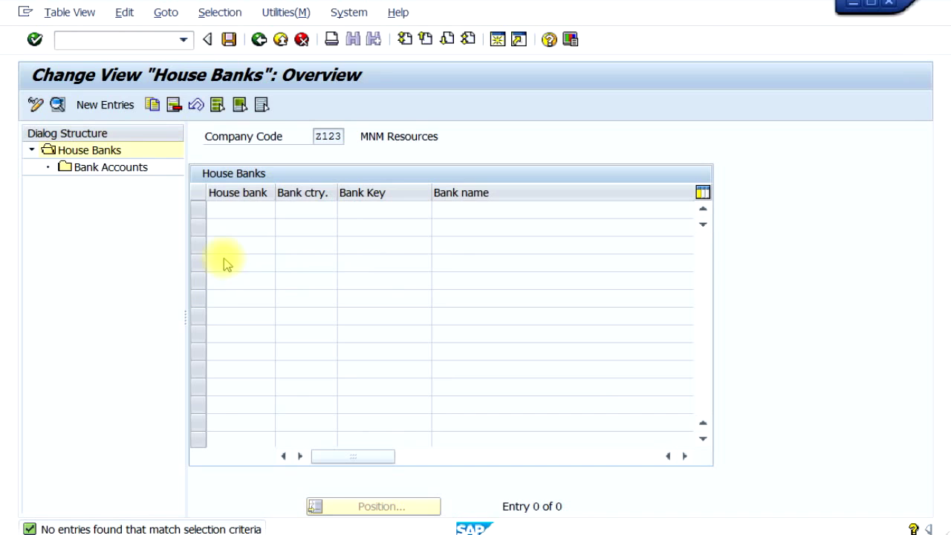
- Add house bank ANZ01 with bank country AU and bank key 012-120
click(107, 106)
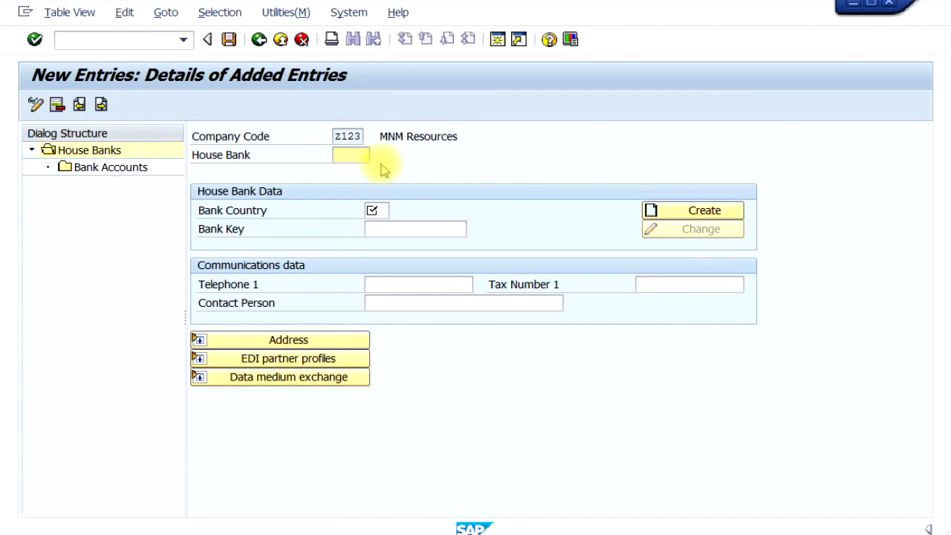
text(AN)
text(Z01)
click(374, 210)
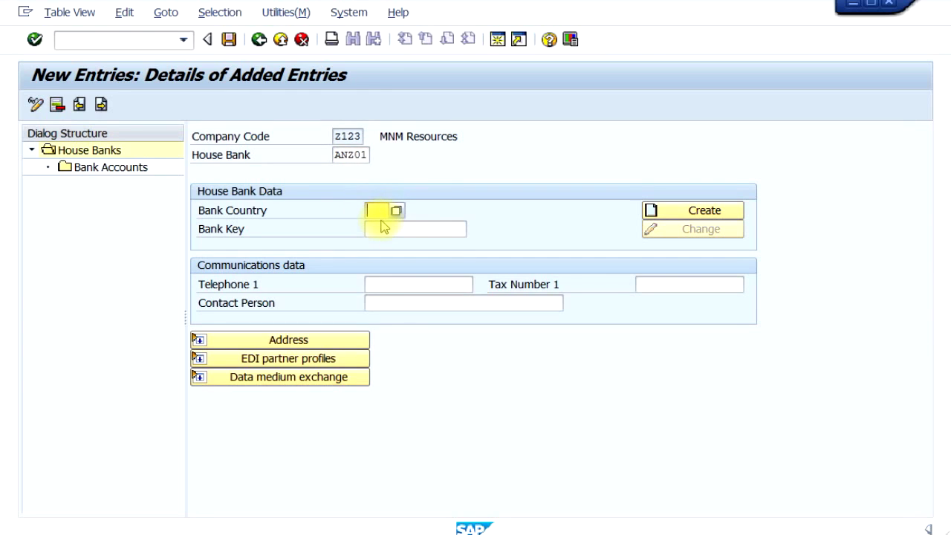
text(AU)
click(384, 227)
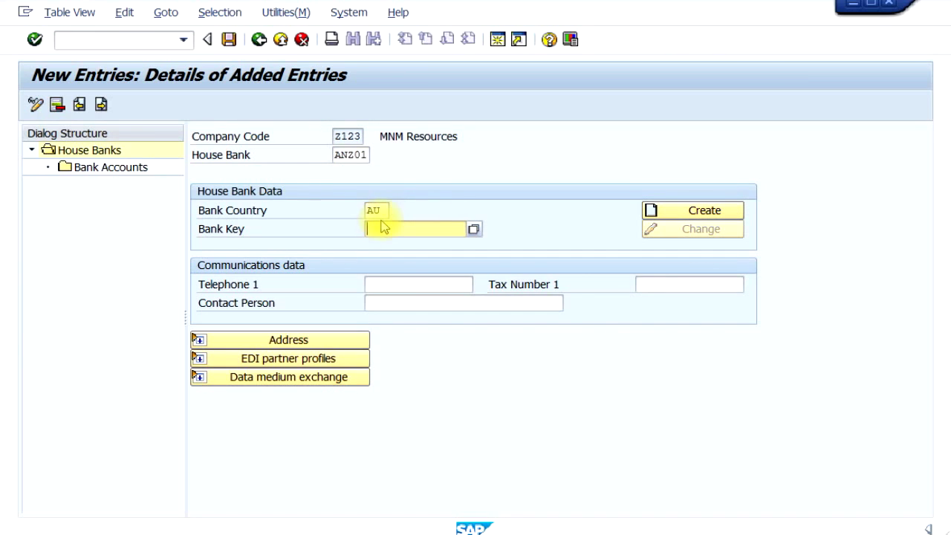
text(012-12)
text(0)
key(Return)
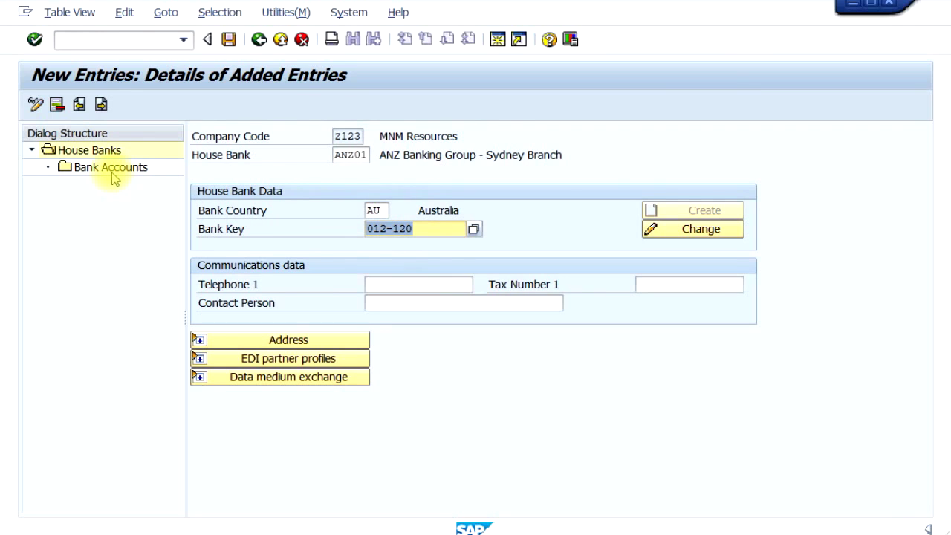
- Review ANZ01's address details and save it under customizing request GBNK900544
click(275, 342)
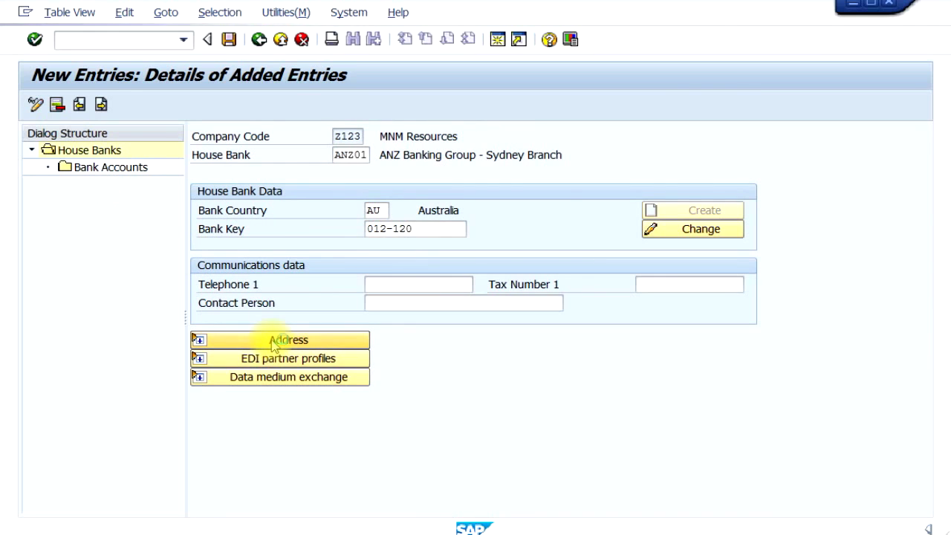
scroll(428, 364, down, 2)
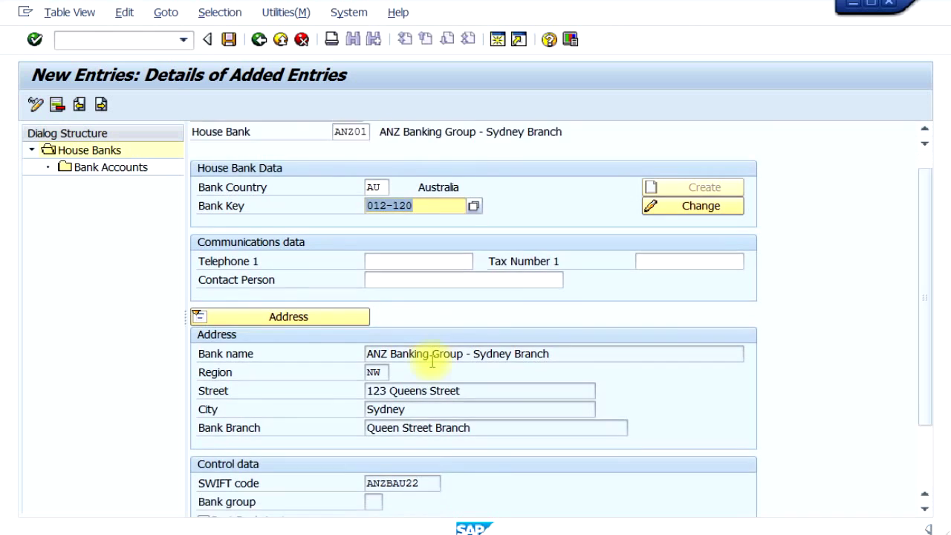
scroll(424, 492, up, 2)
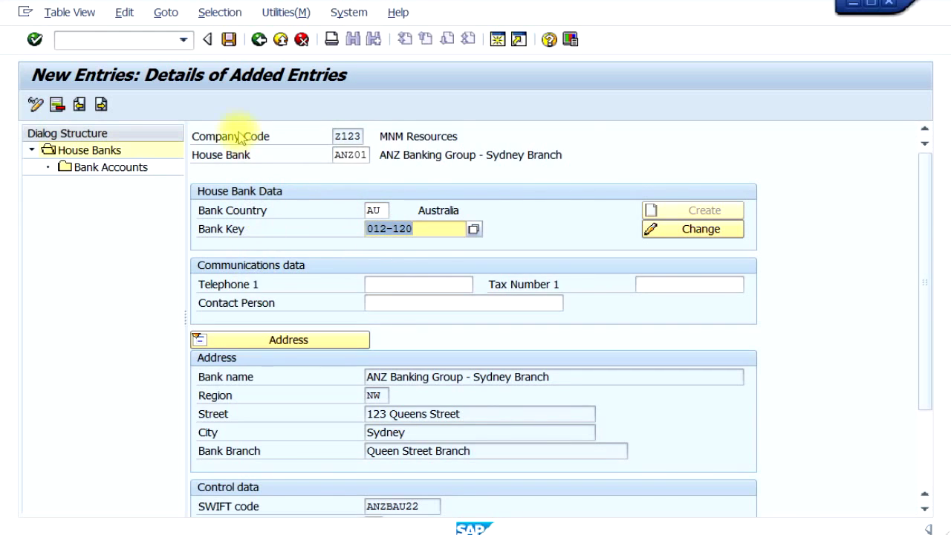
click(227, 41)
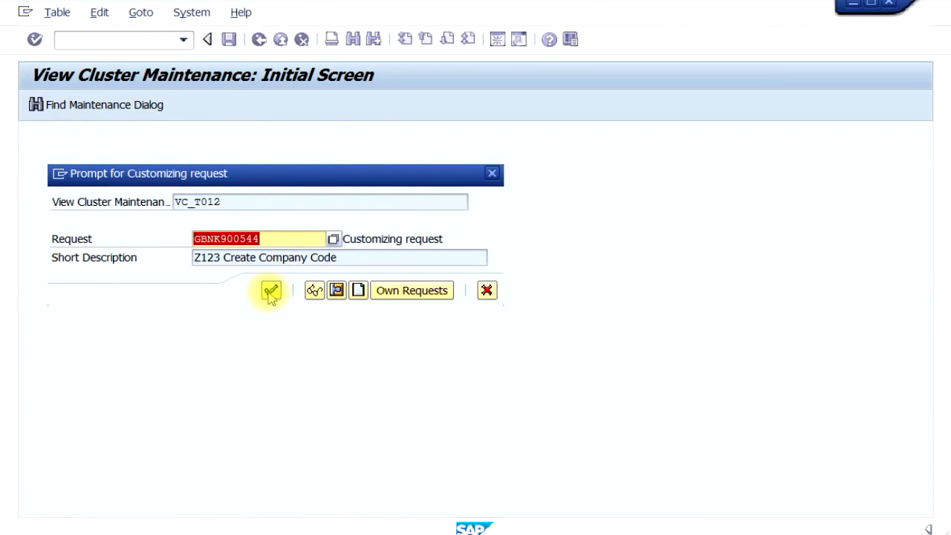
click(272, 291)
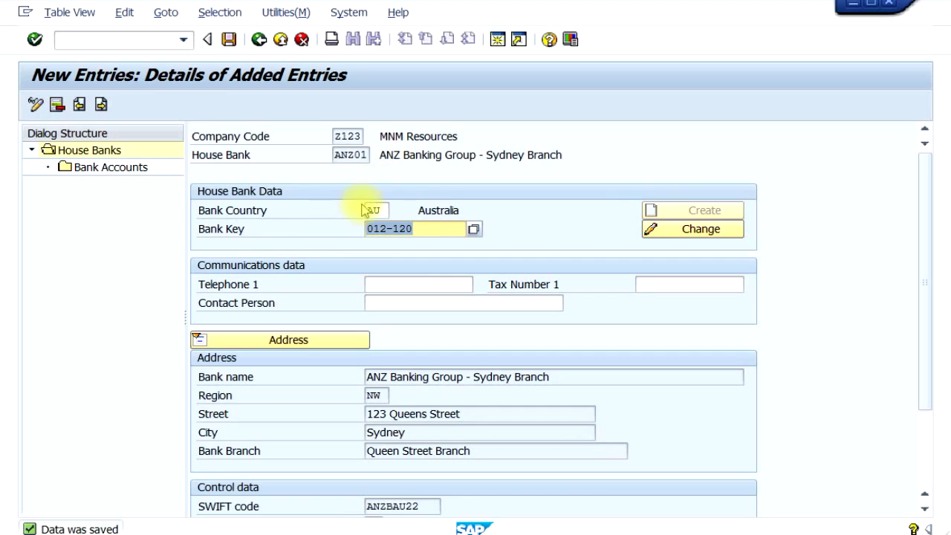
click(125, 171)
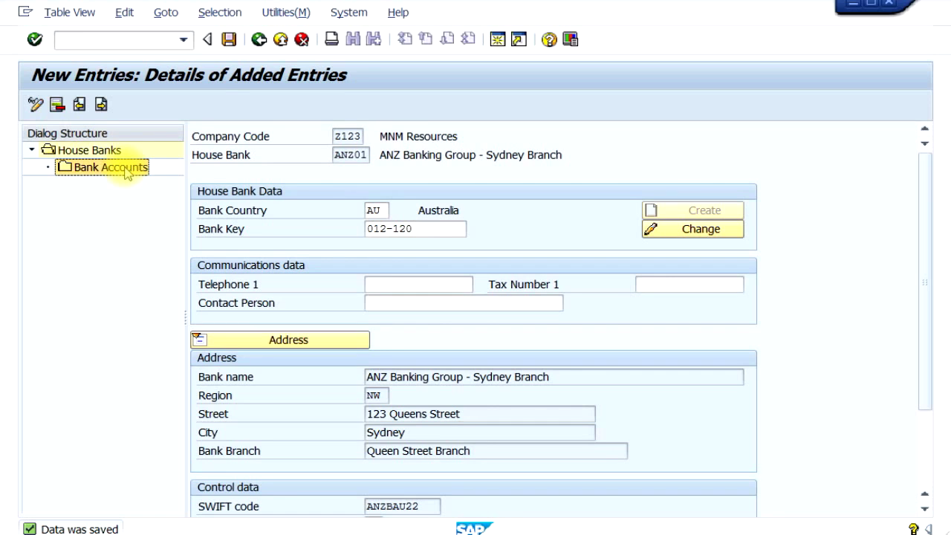
- Add bank account CUR01 under ANZ01, described 'Current Account with ANZ Bank'
double_click(128, 172)
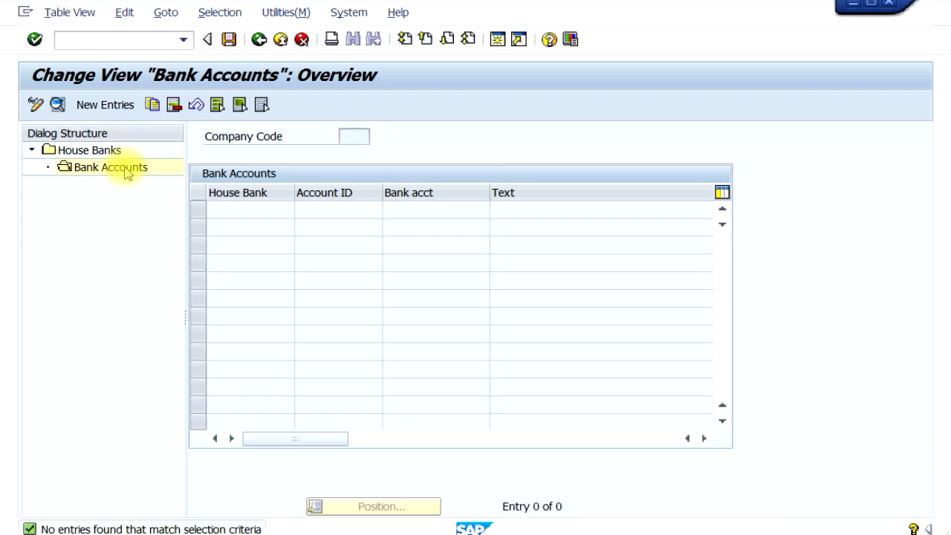
click(108, 106)
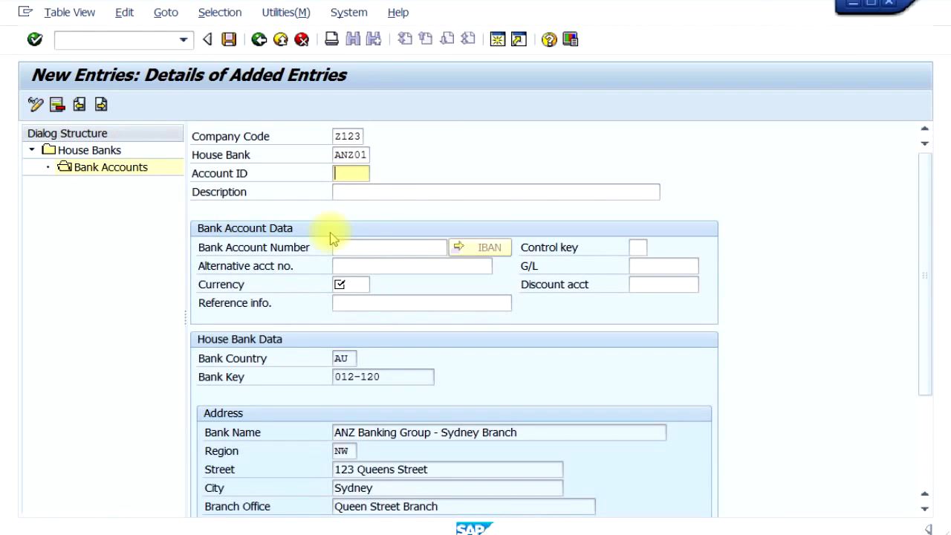
click(336, 174)
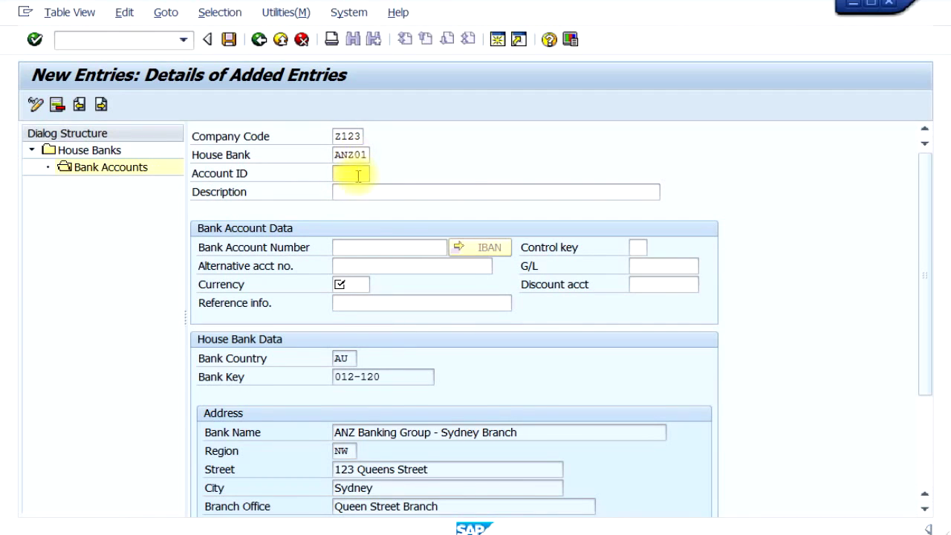
click(357, 176)
text(1)
click(343, 191)
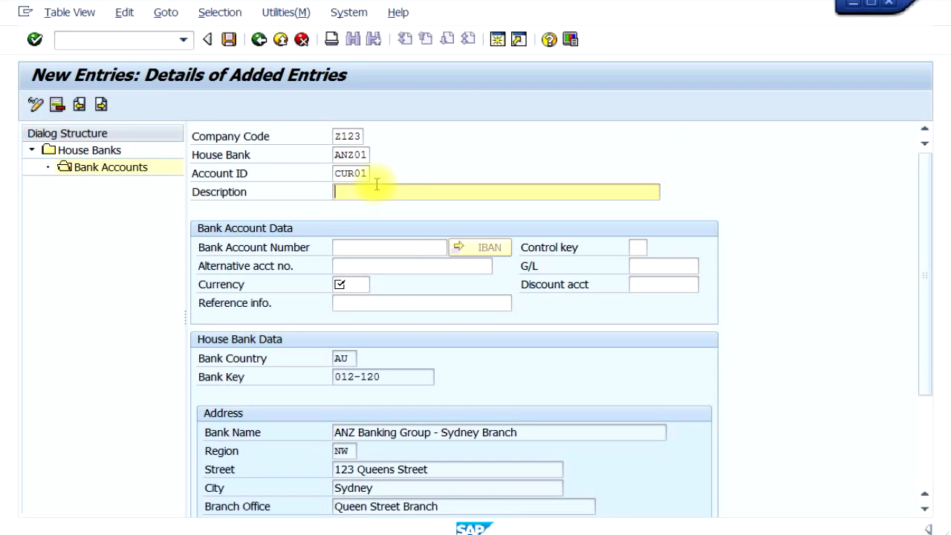
text(Cur)
text(re)
key(BackSpace)
text(re)
text(nt Account)
text( with ANZ)
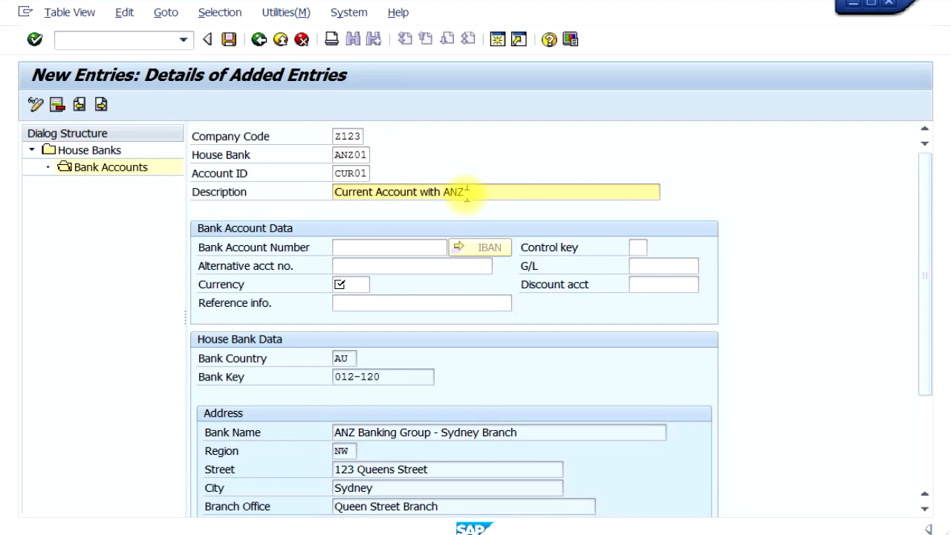
text( Bank)
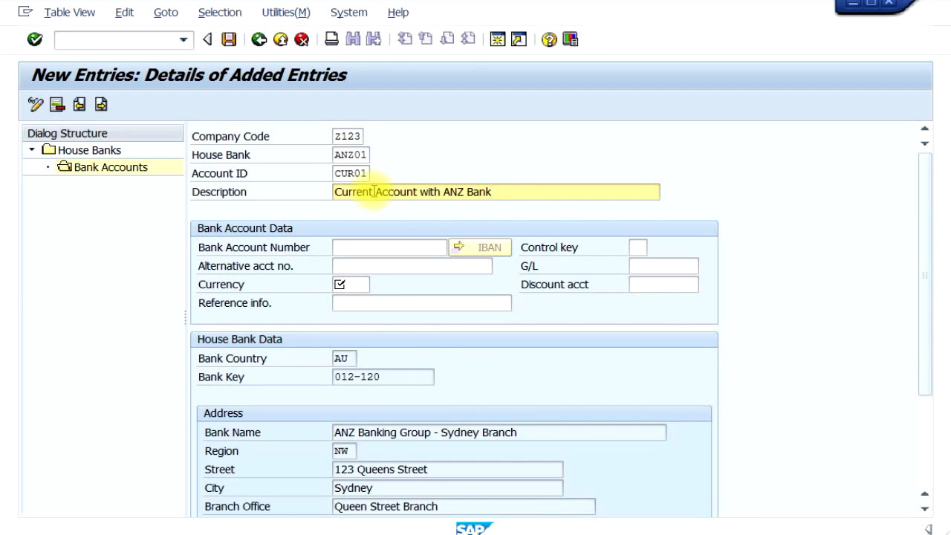
click(372, 247)
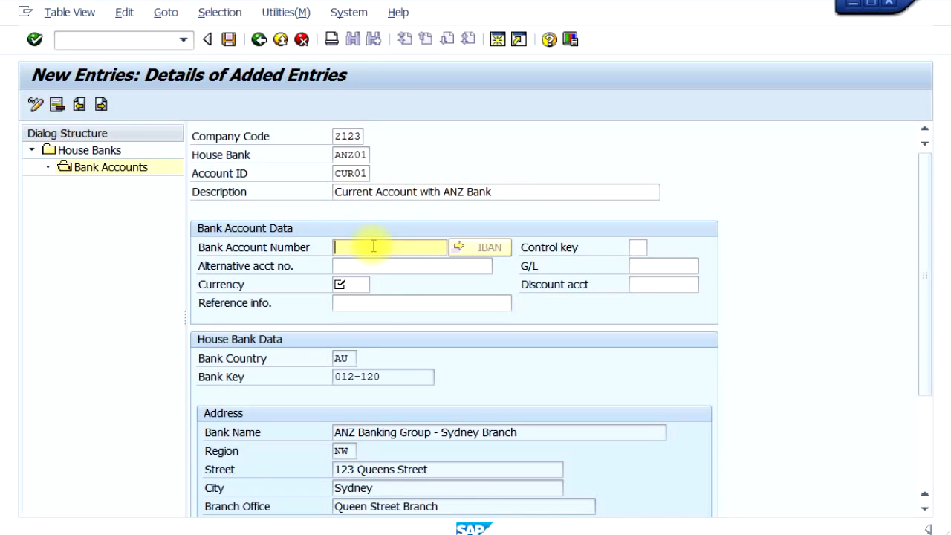
text(1234)
text(56789)
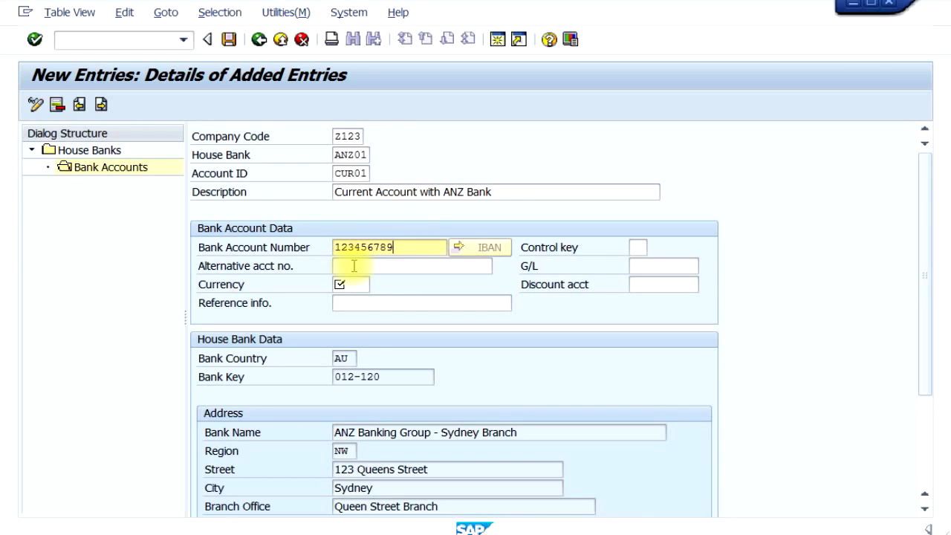
click(355, 266)
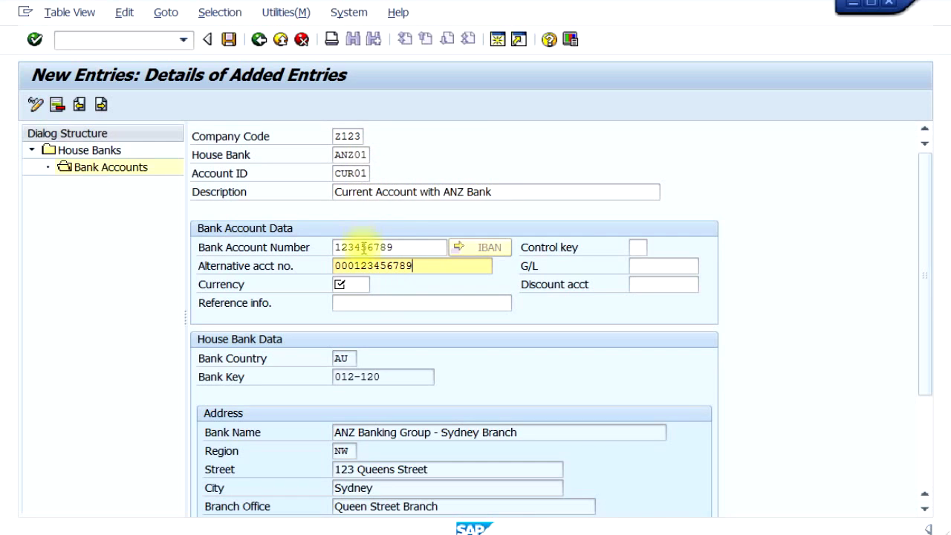
click(364, 286)
text(AUD)
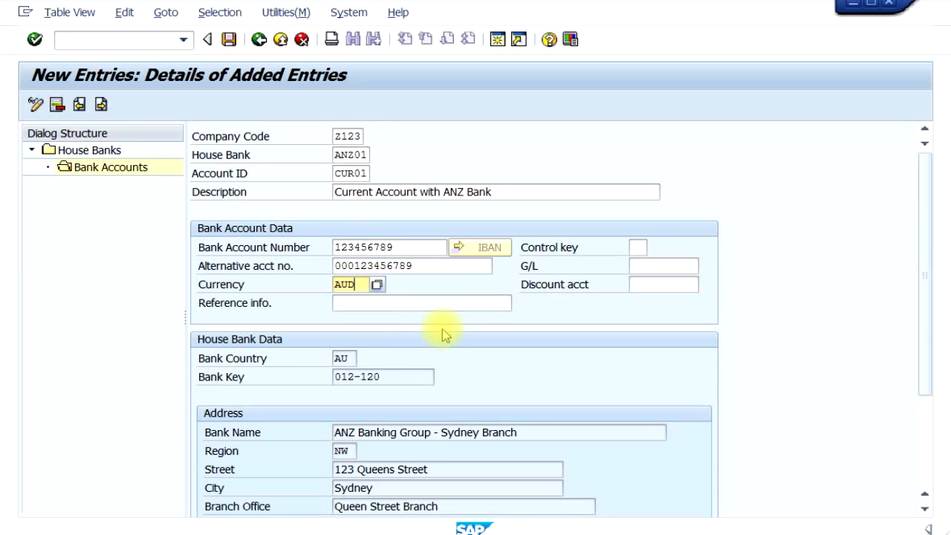
click(653, 267)
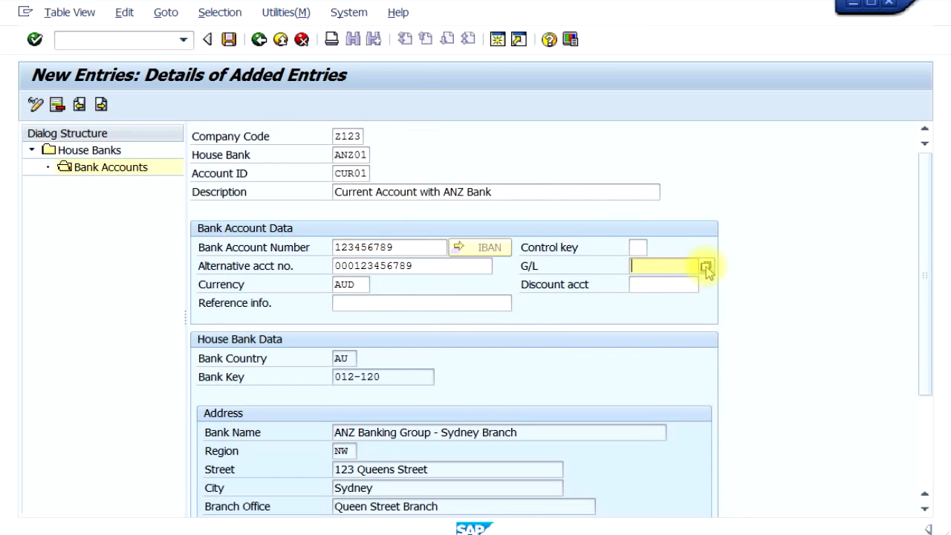
click(706, 266)
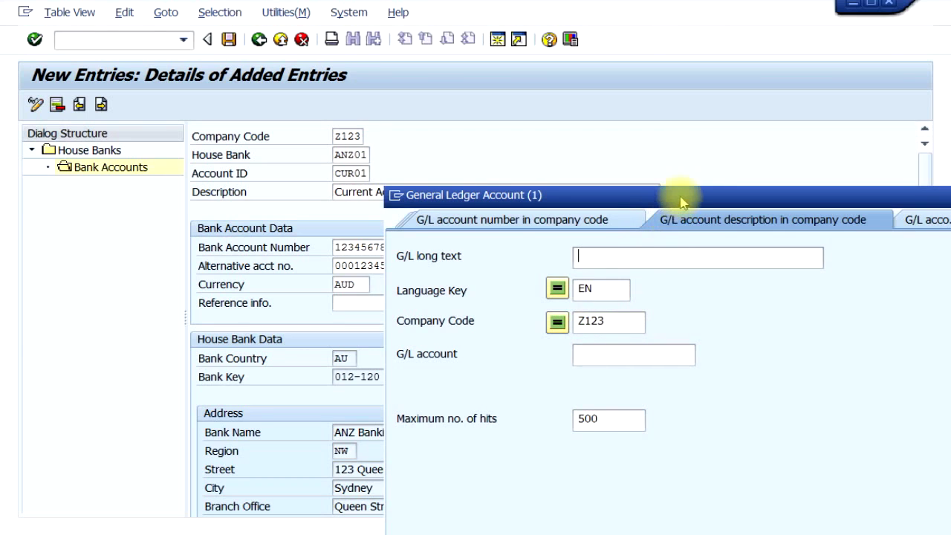
drag(682, 199, 491, 137)
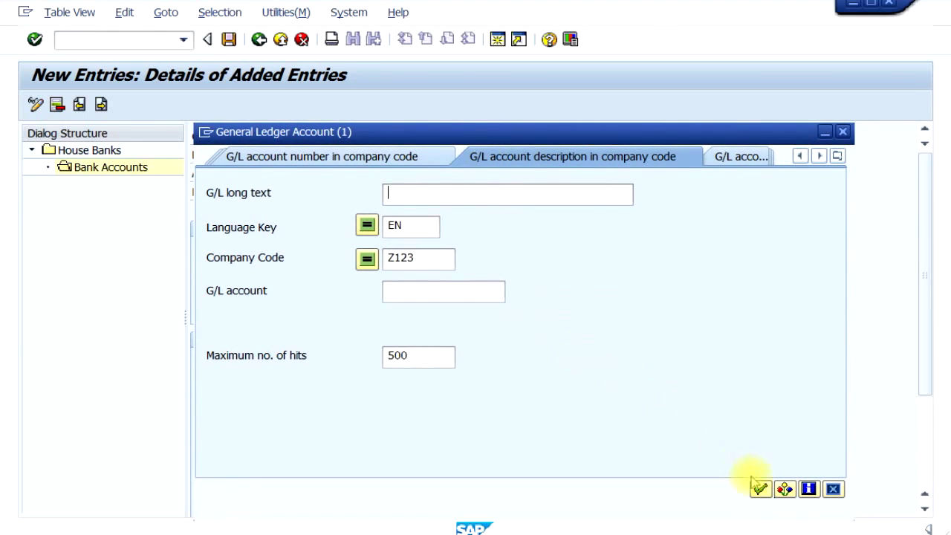
click(760, 489)
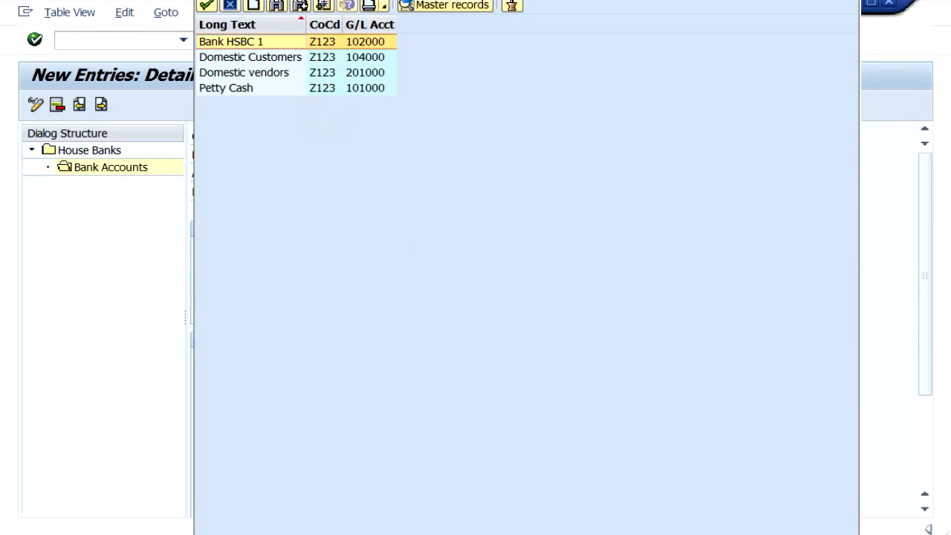
drag(483, 4, 489, 66)
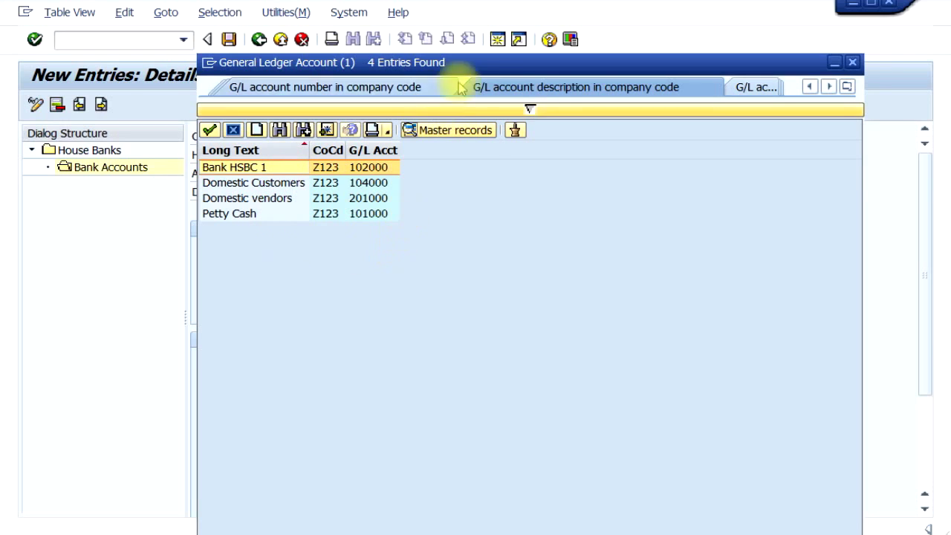
click(838, 59)
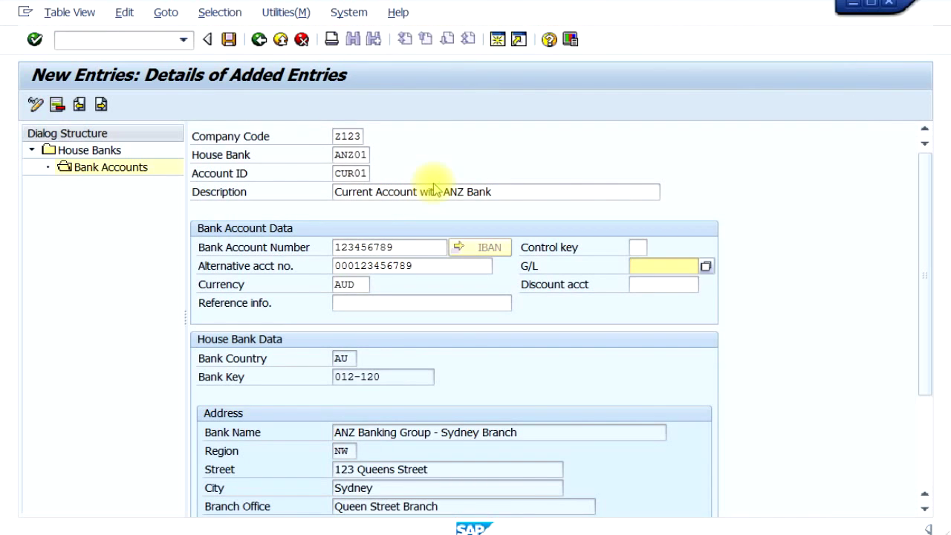
- In a new session, run FS00 and create G/L account 105000 for company code Z123
click(498, 40)
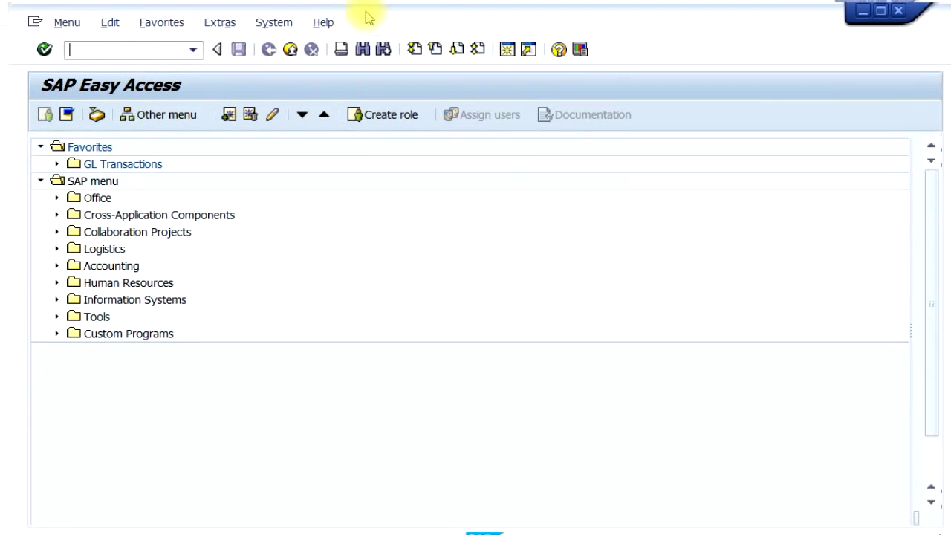
text(Fs00)
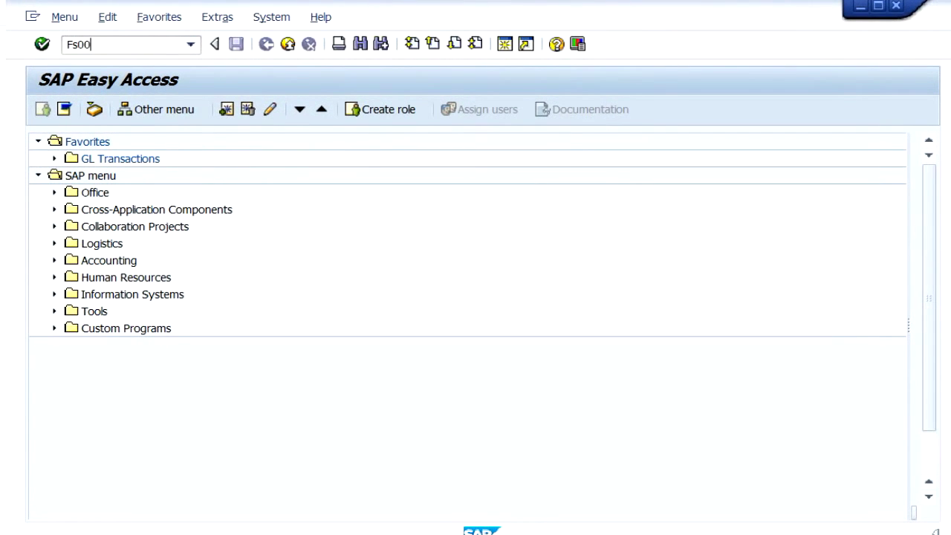
key(Return)
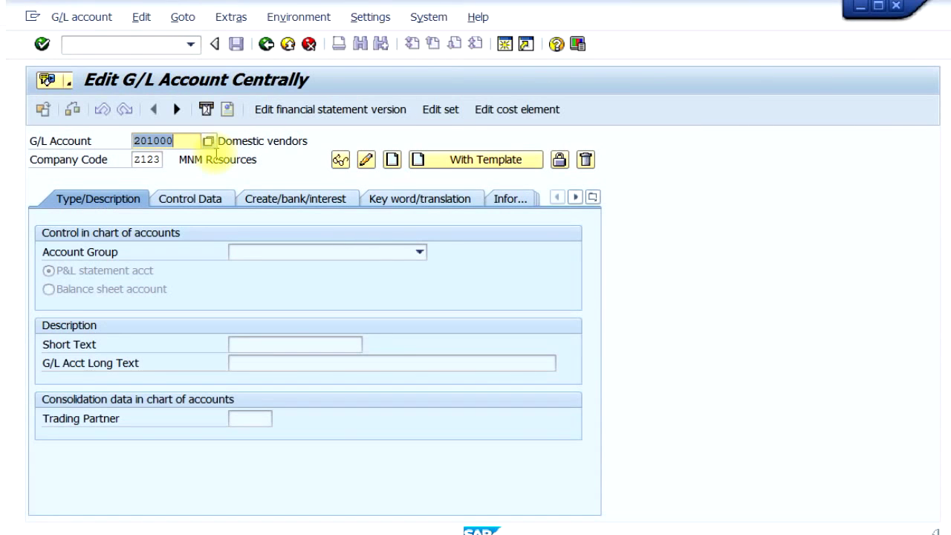
text(105)
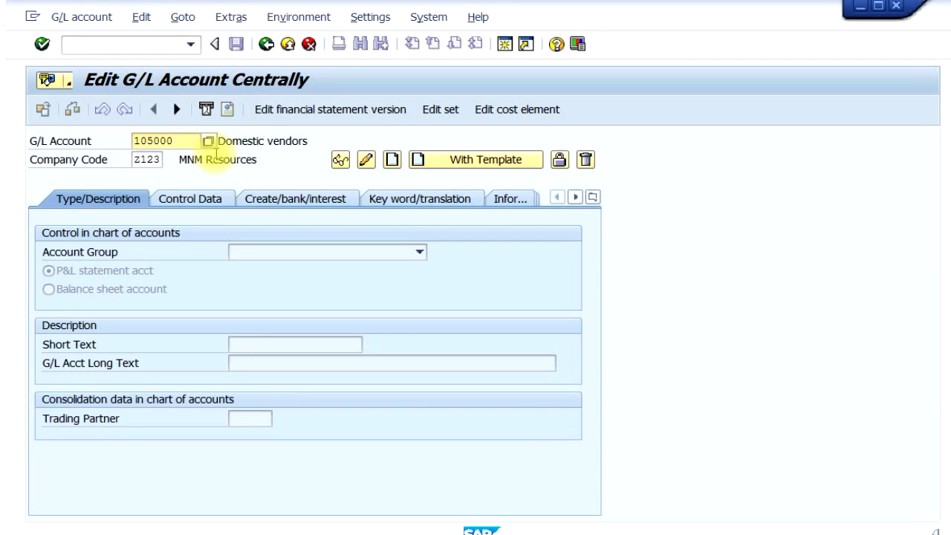
click(393, 160)
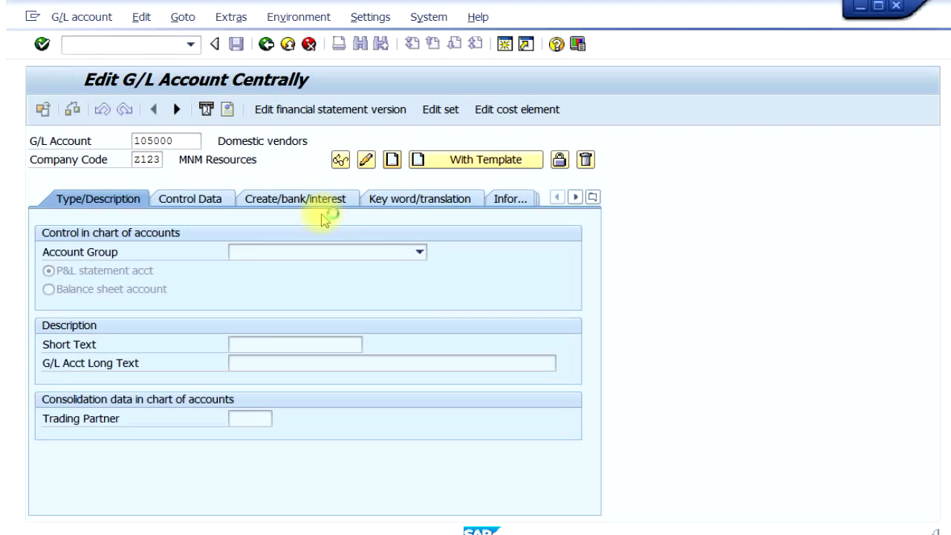
- Make 105000 an Assets balance sheet account with short and long text 'ANZ Bank'
click(314, 252)
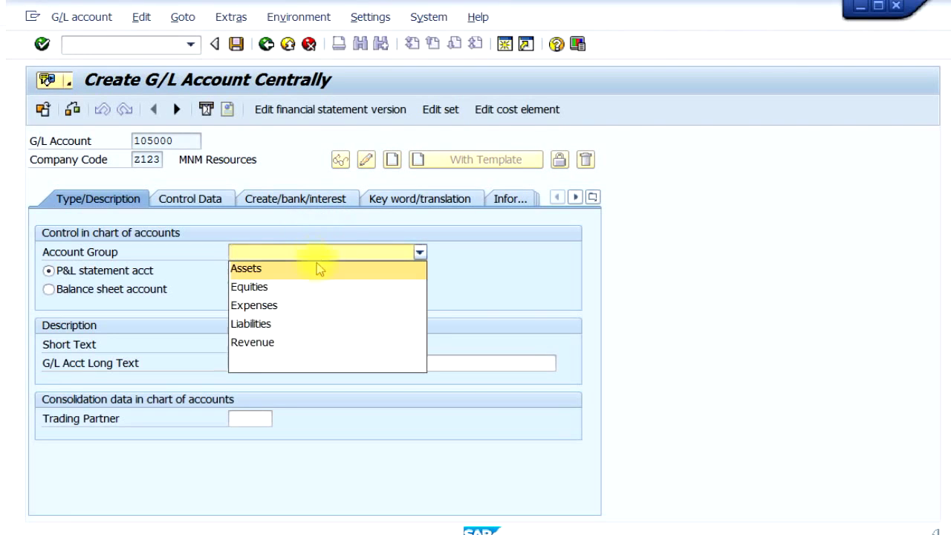
click(139, 292)
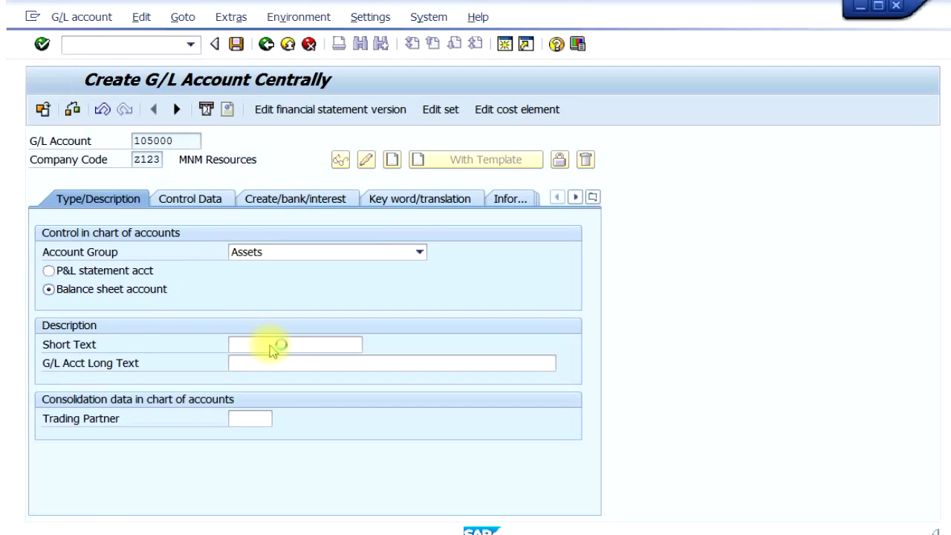
click(260, 346)
text(ANZ Bank)
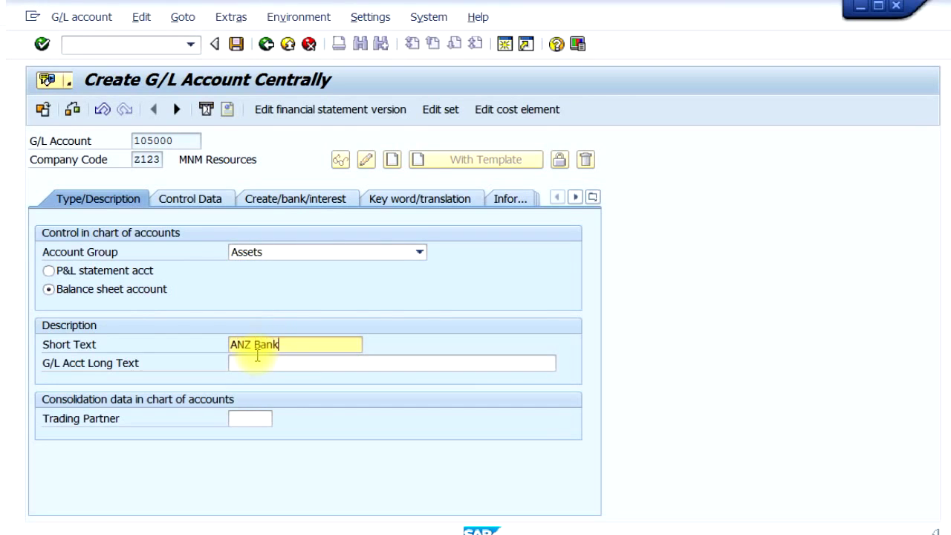
click(257, 358)
text(ANZ Bank)
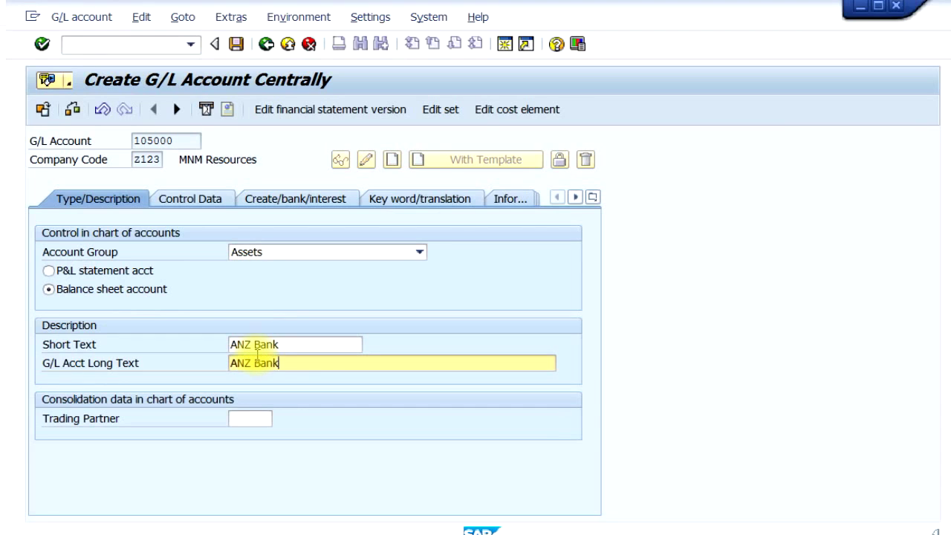
- Keep balances in local currency only, enable line item display, and set sort key 001
click(213, 200)
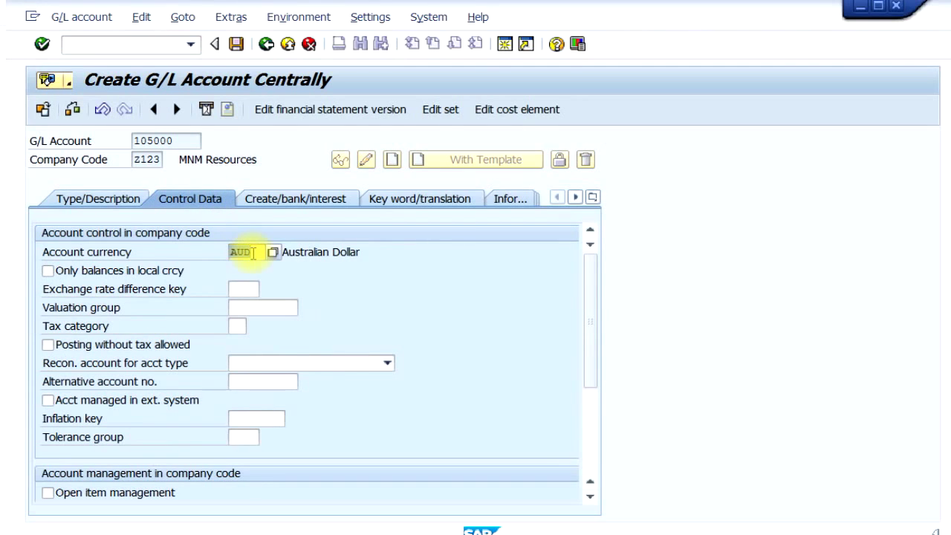
click(153, 270)
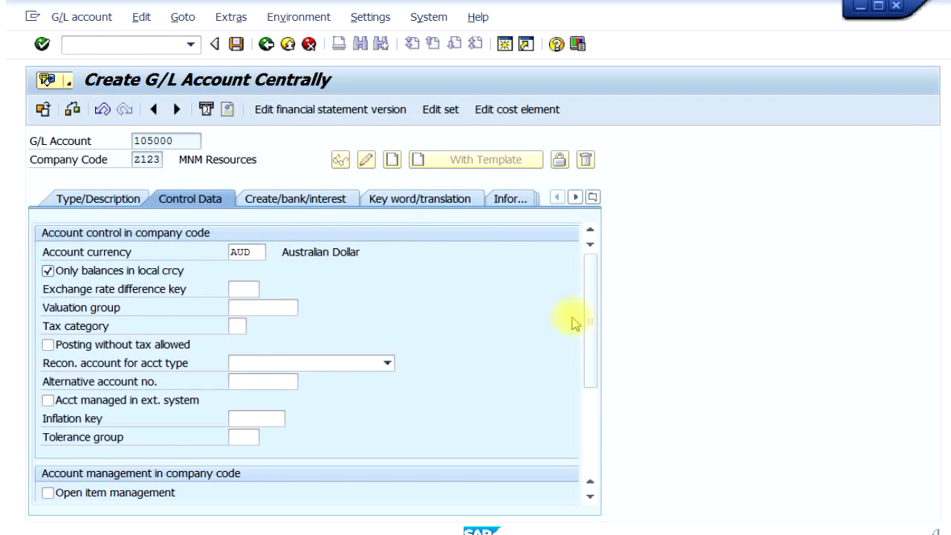
scroll(587, 349, down, 2)
scroll(587, 381, down, 2)
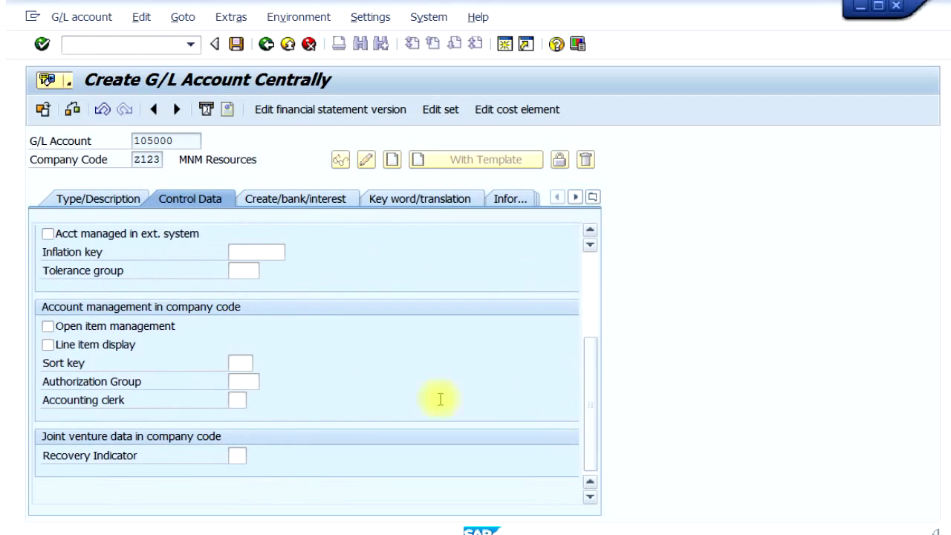
click(123, 346)
click(248, 364)
text(001)
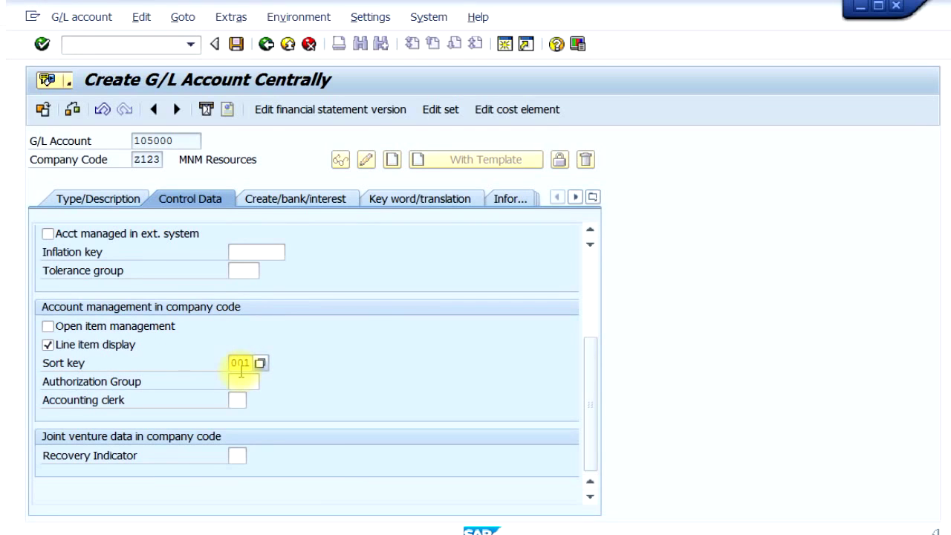
click(299, 202)
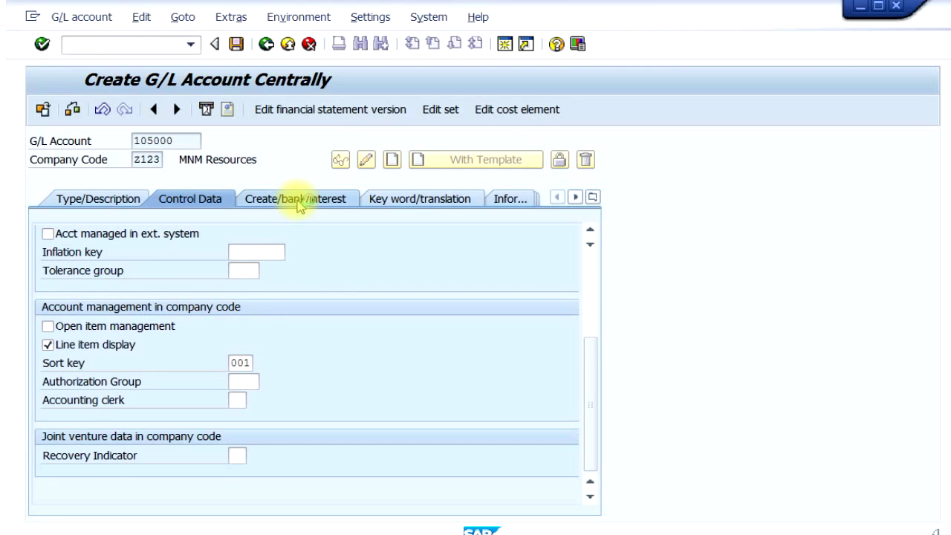
- Assign field status group G001 to account 105000, save it, and copy the account number
click(266, 253)
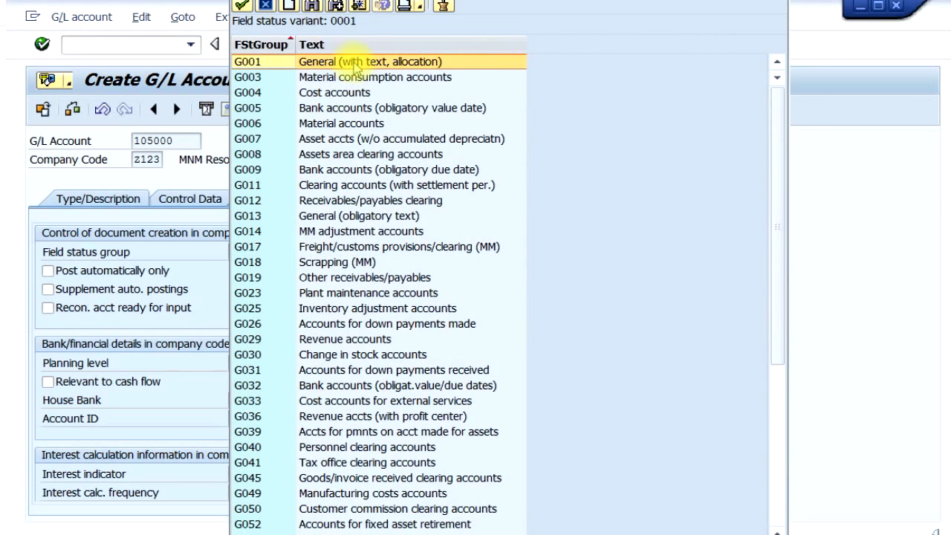
click(351, 62)
double_click(350, 61)
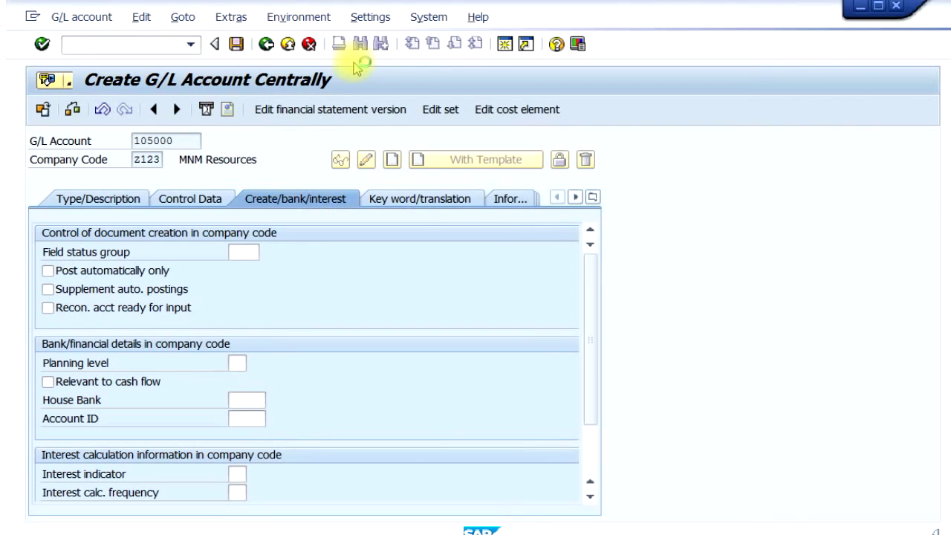
click(236, 44)
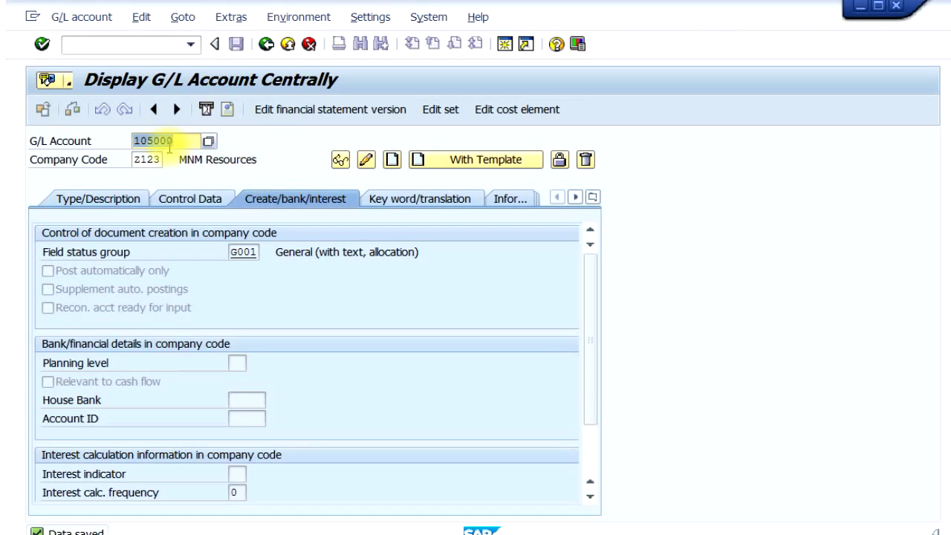
drag(172, 146, 179, 145)
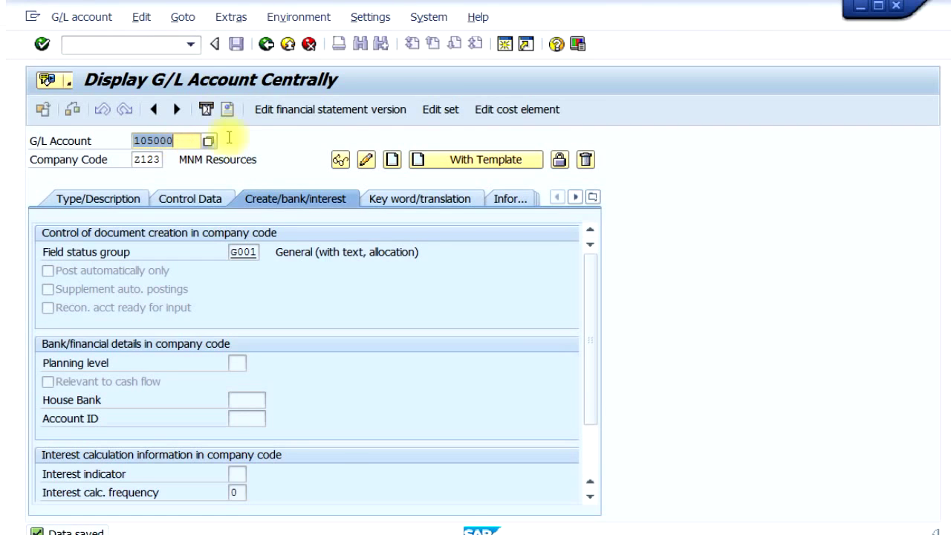
- Enter G/L account 105000 for bank account CUR01 and save the house bank account
click(859, 7)
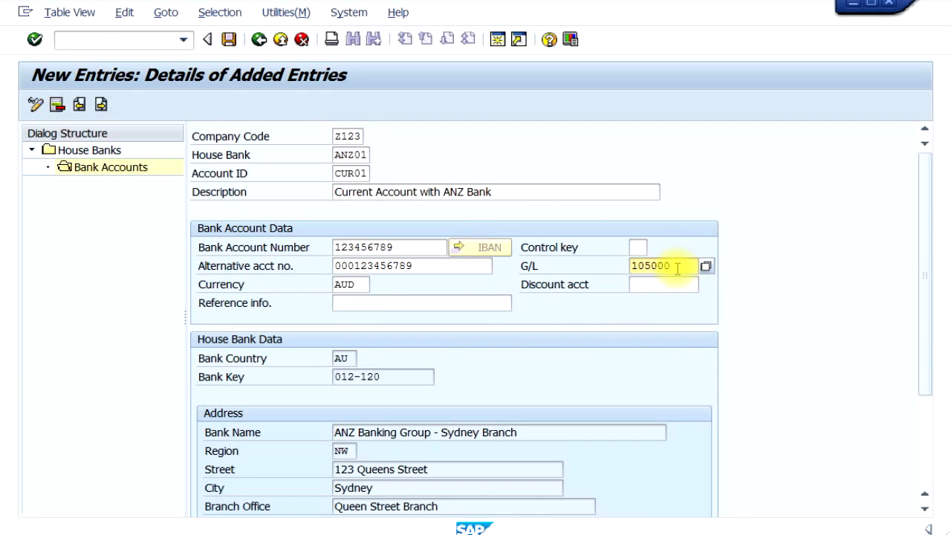
click(228, 41)
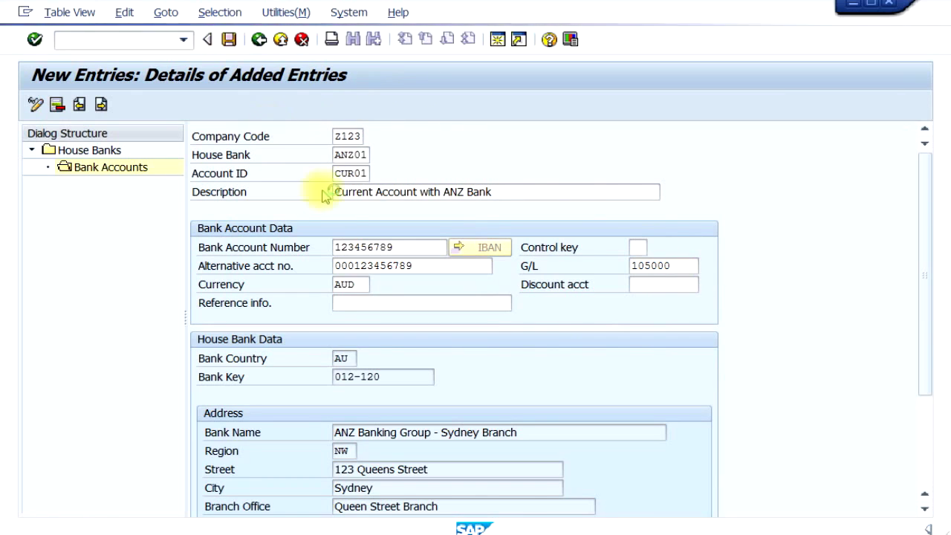